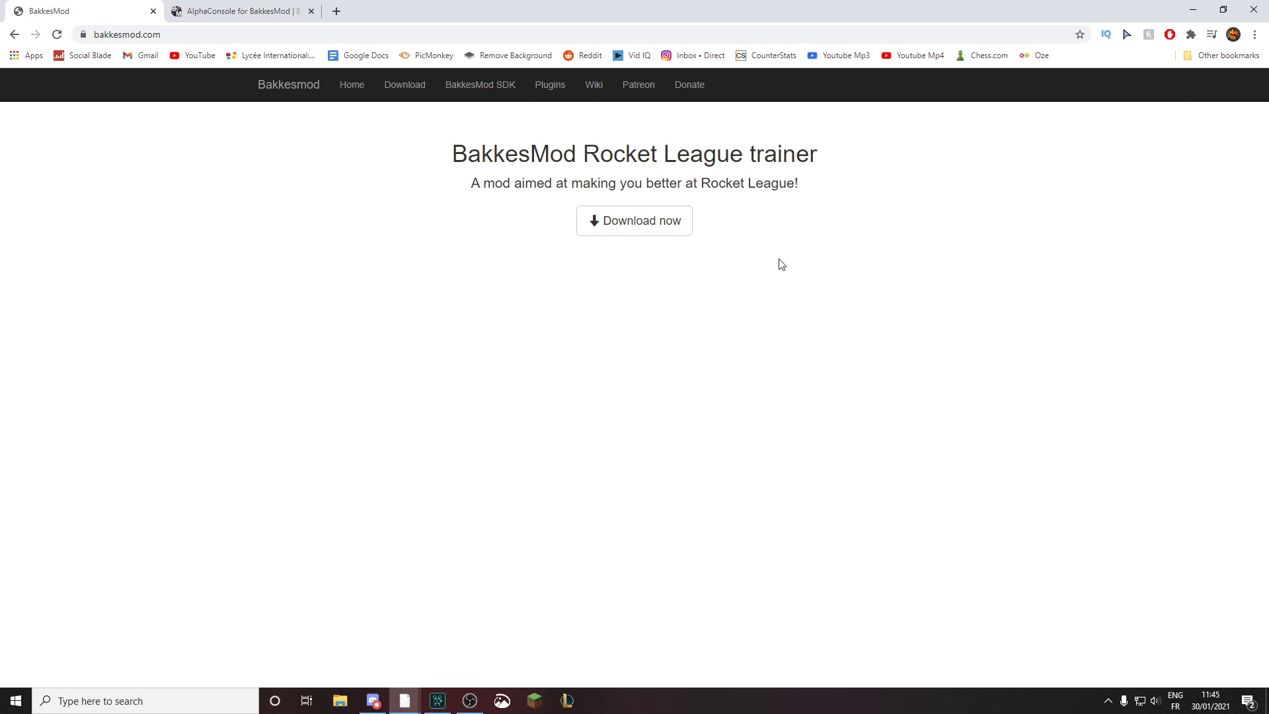
- Look over the BakkesMod page title and the AlphaConsole plugin tab, then return to BakkesMod
{"action": "left_click_drag", "start_coordinate": [446, 162], "coordinate": [623, 155]}
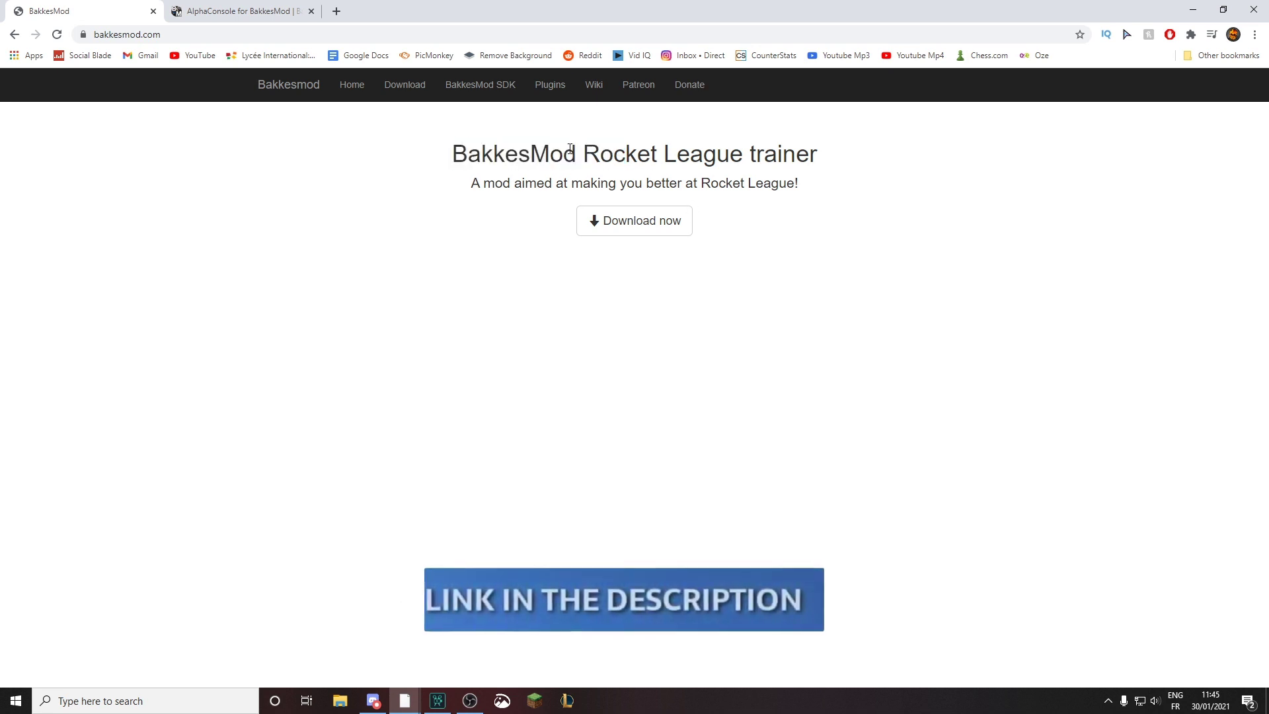
{"action": "left_click_drag", "start_coordinate": [718, 156], "coordinate": [613, 155]}
{"action": "left_click", "coordinate": [877, 162]}
{"action": "left_click_drag", "start_coordinate": [820, 158], "coordinate": [519, 159]}
{"action": "left_click", "coordinate": [853, 190]}
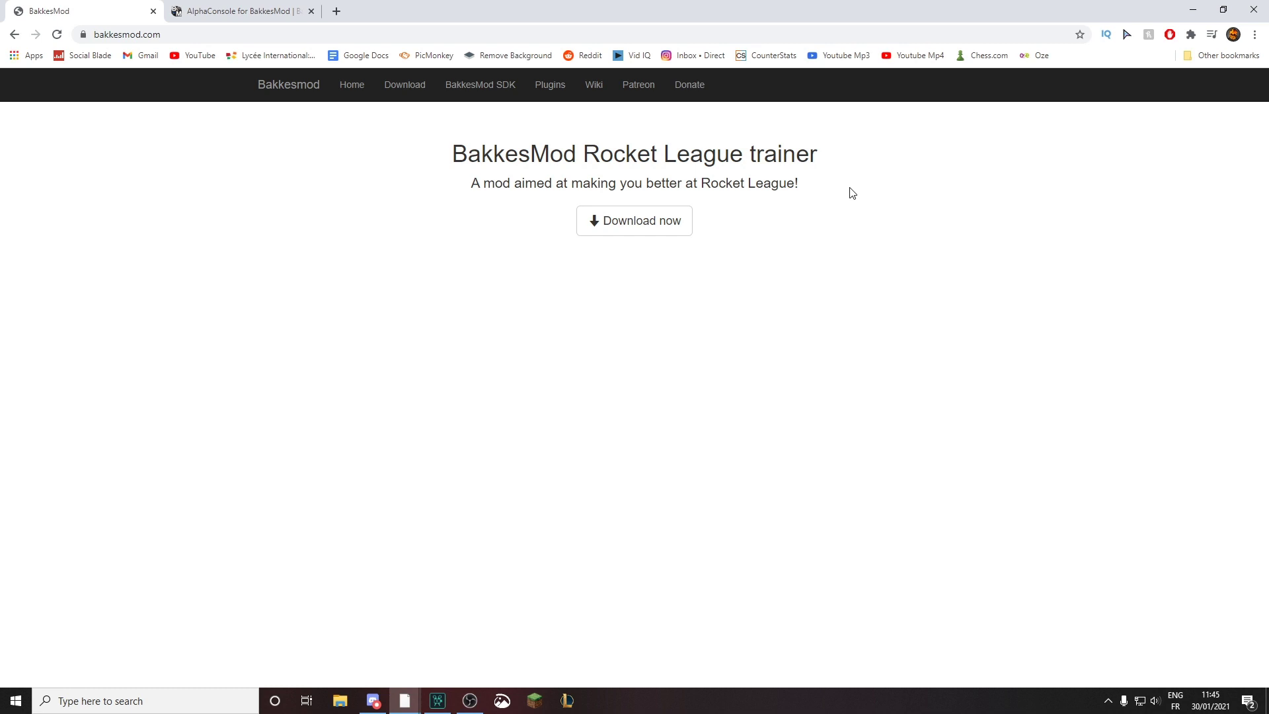
{"action": "left_click", "coordinate": [283, 14]}
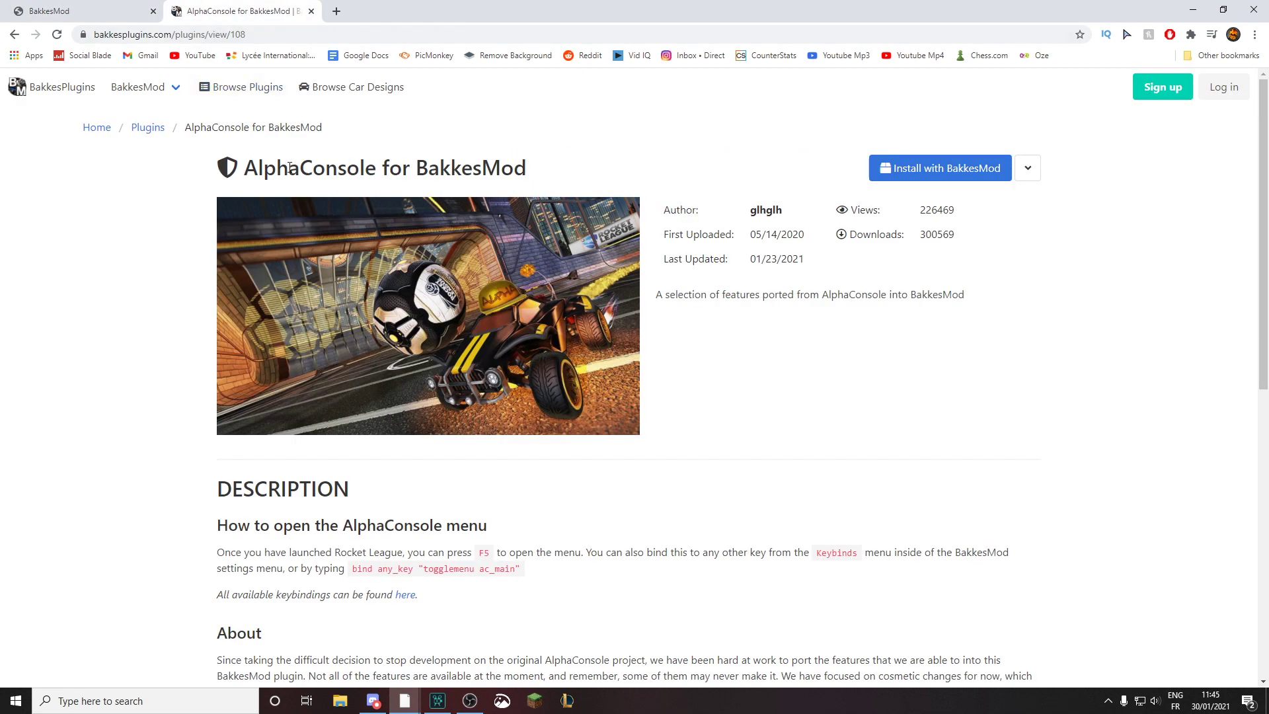
{"action": "key", "text": "ctrl+shift+Tab"}
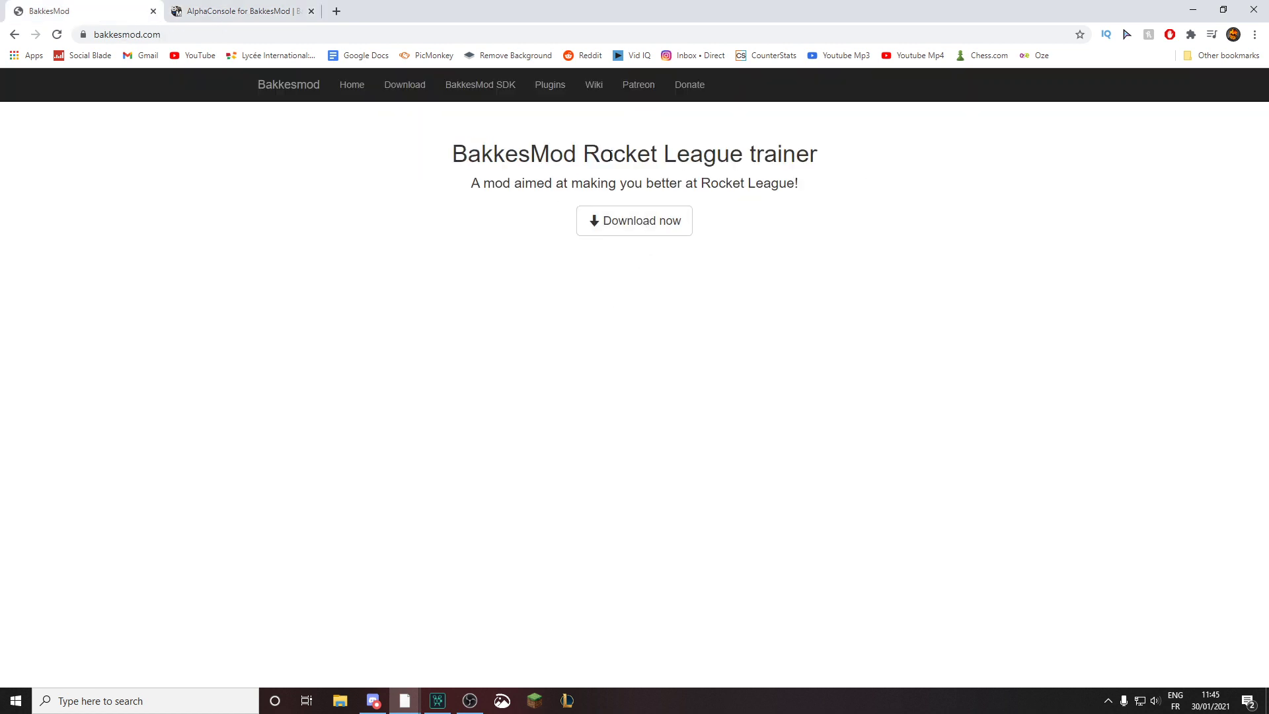
- Download the BakkesModSetup.zip archive and show it in the My Games folder
{"action": "left_click", "coordinate": [639, 211]}
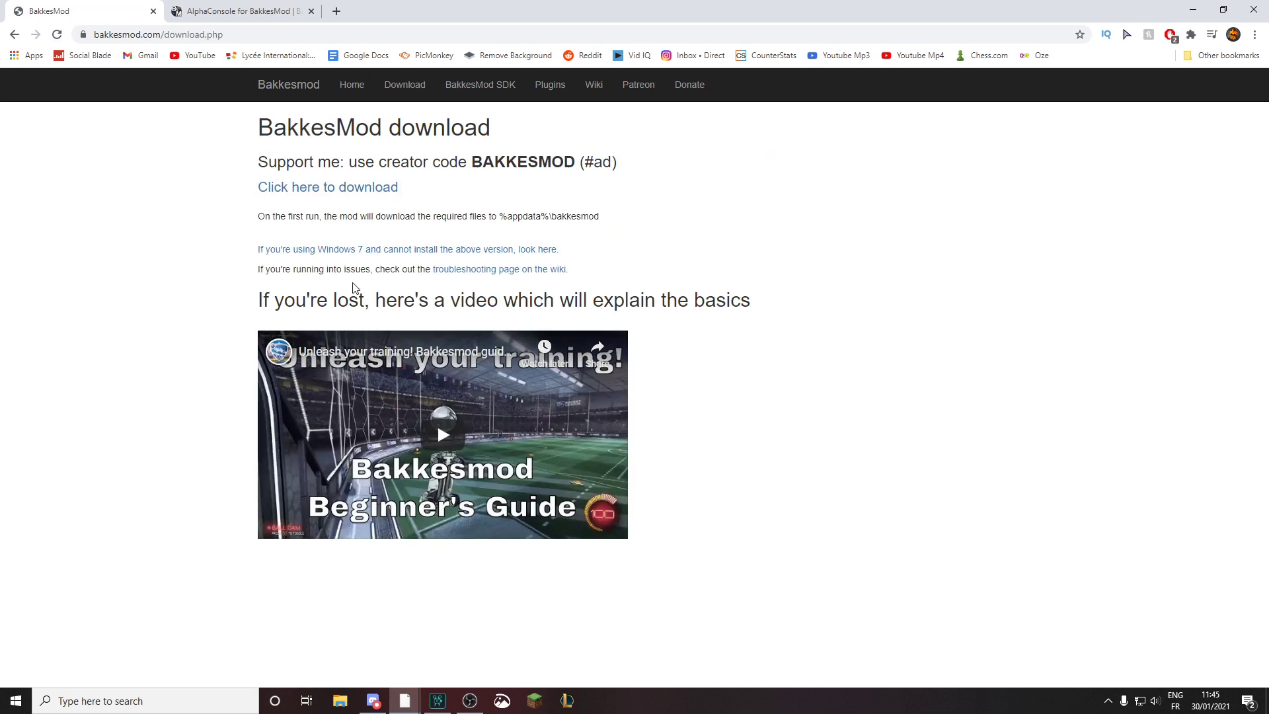
{"action": "left_click", "coordinate": [353, 189]}
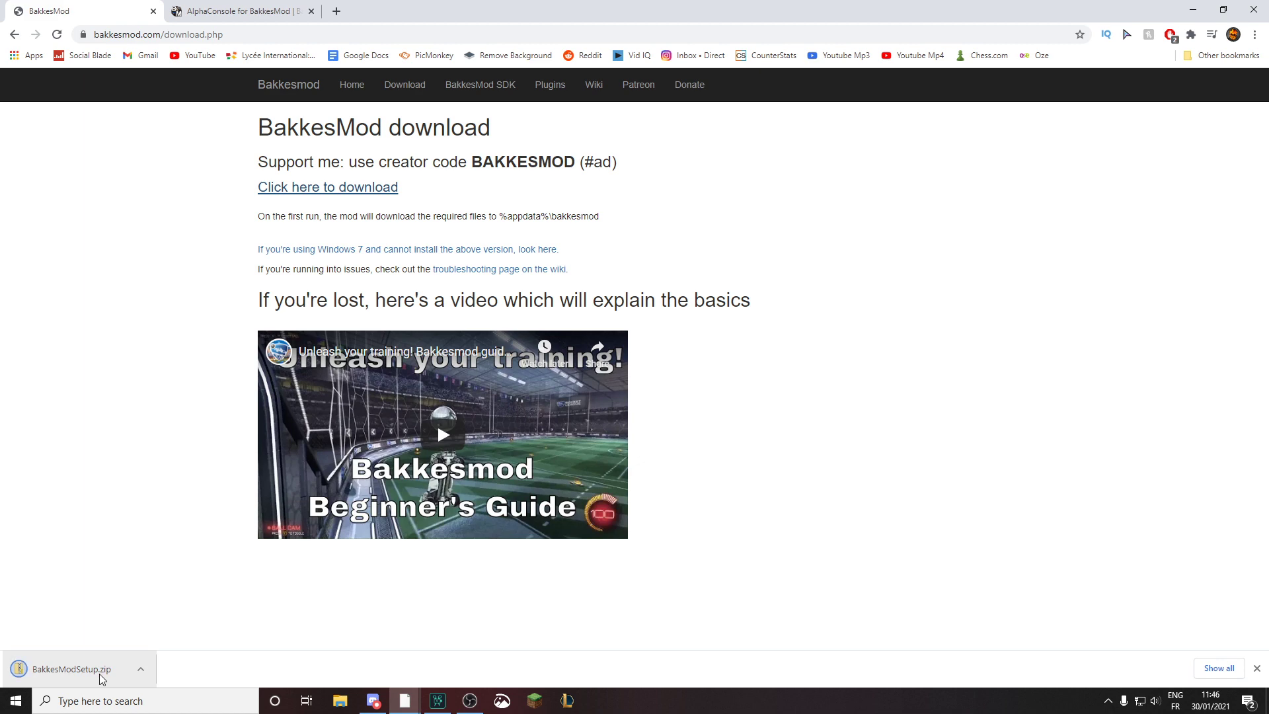
{"action": "left_click", "coordinate": [140, 669]}
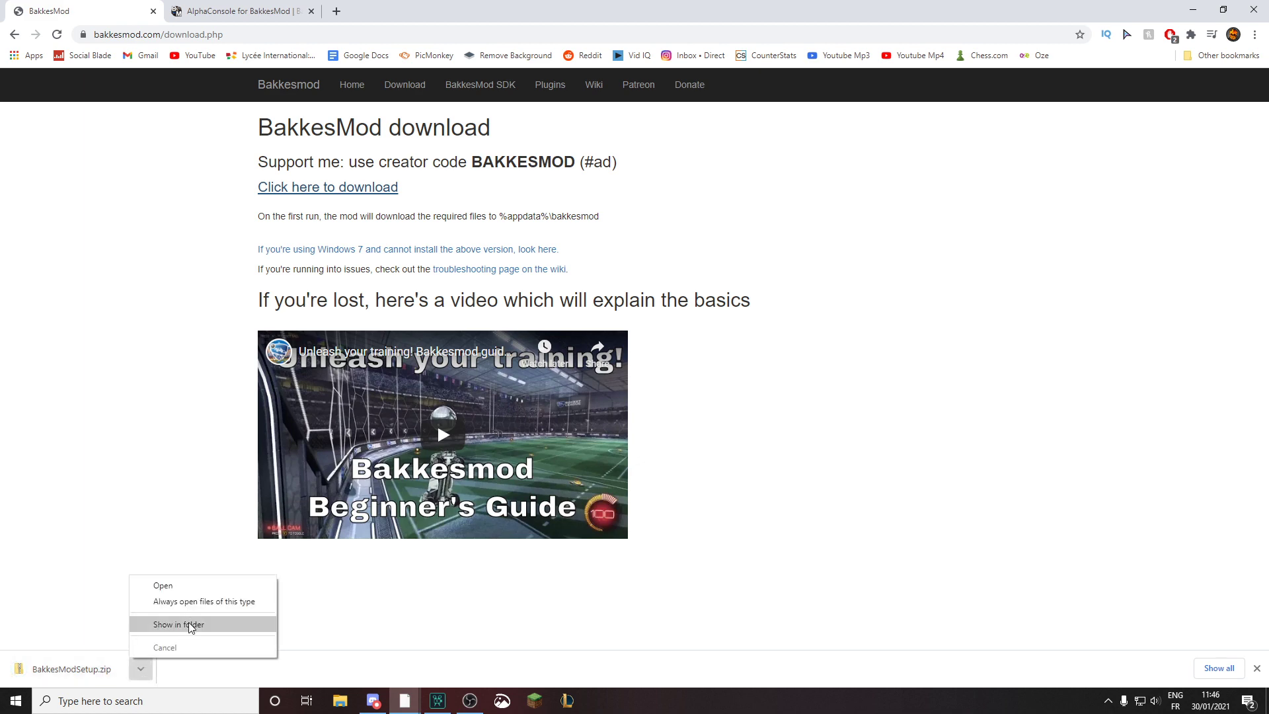
{"action": "left_click", "coordinate": [190, 624]}
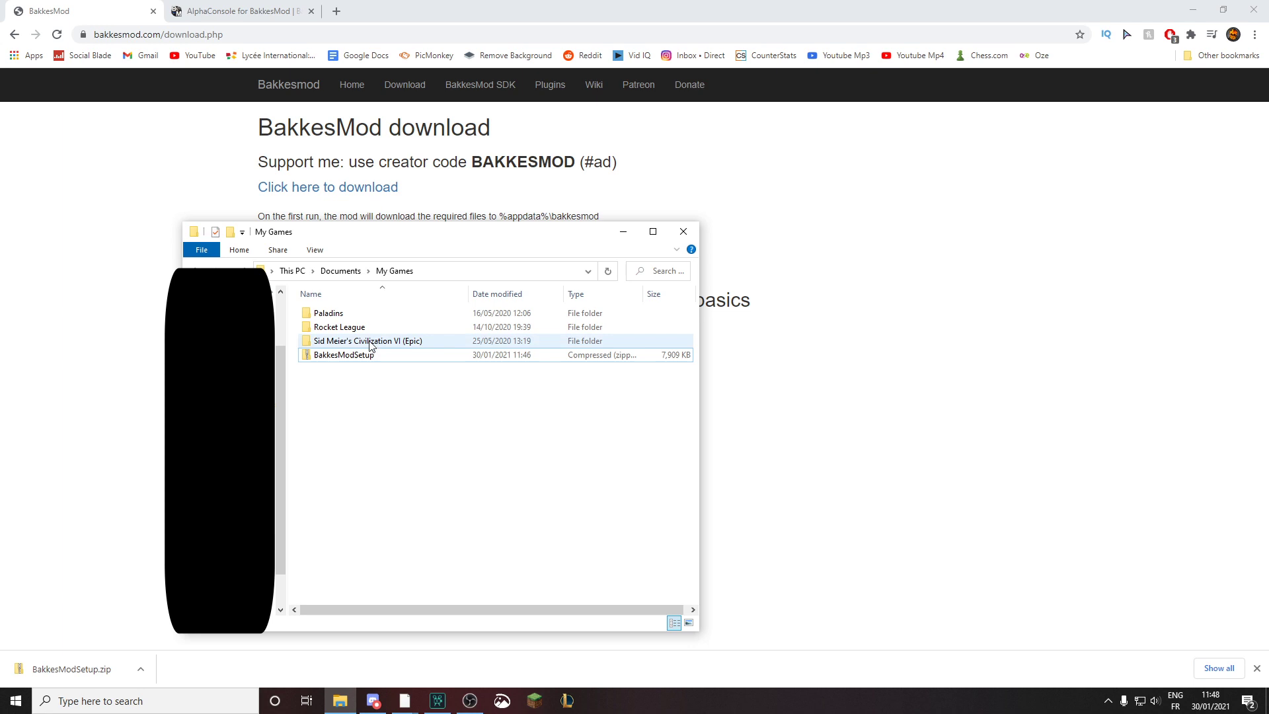
- Extract all of BakkesModSetup.zip into a BakkesModSetup folder
{"action": "left_click", "coordinate": [355, 357]}
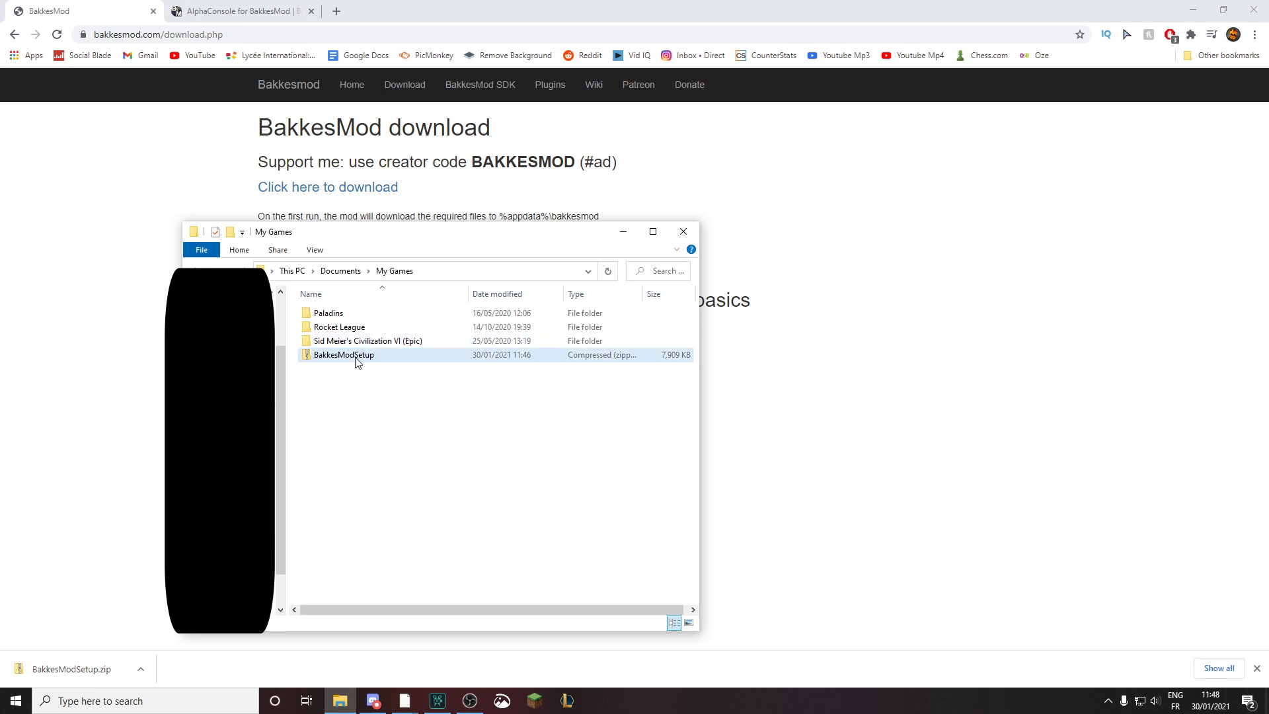
{"action": "right_click", "coordinate": [356, 362]}
{"action": "left_click", "coordinate": [410, 403]}
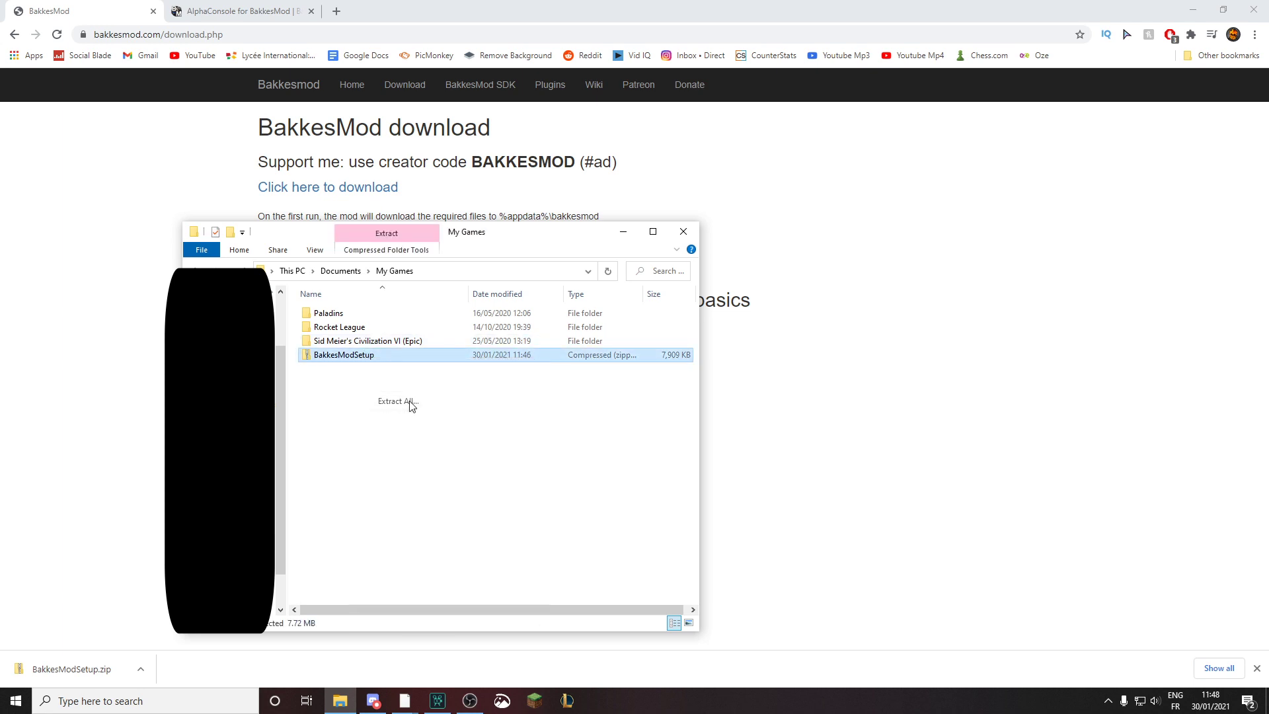
{"action": "left_click", "coordinate": [745, 476]}
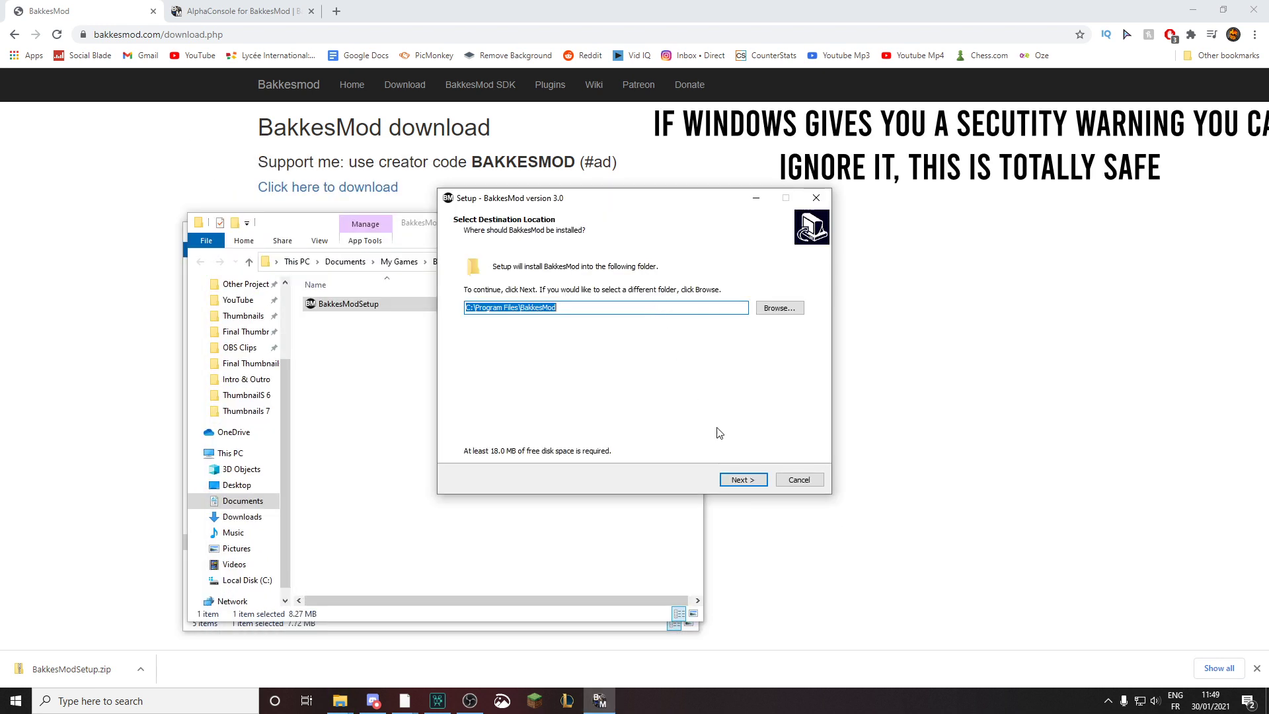
- Install BakkesMod into C:\Program Files\BakkesMod with a desktop shortcut
{"action": "left_click", "coordinate": [739, 483]}
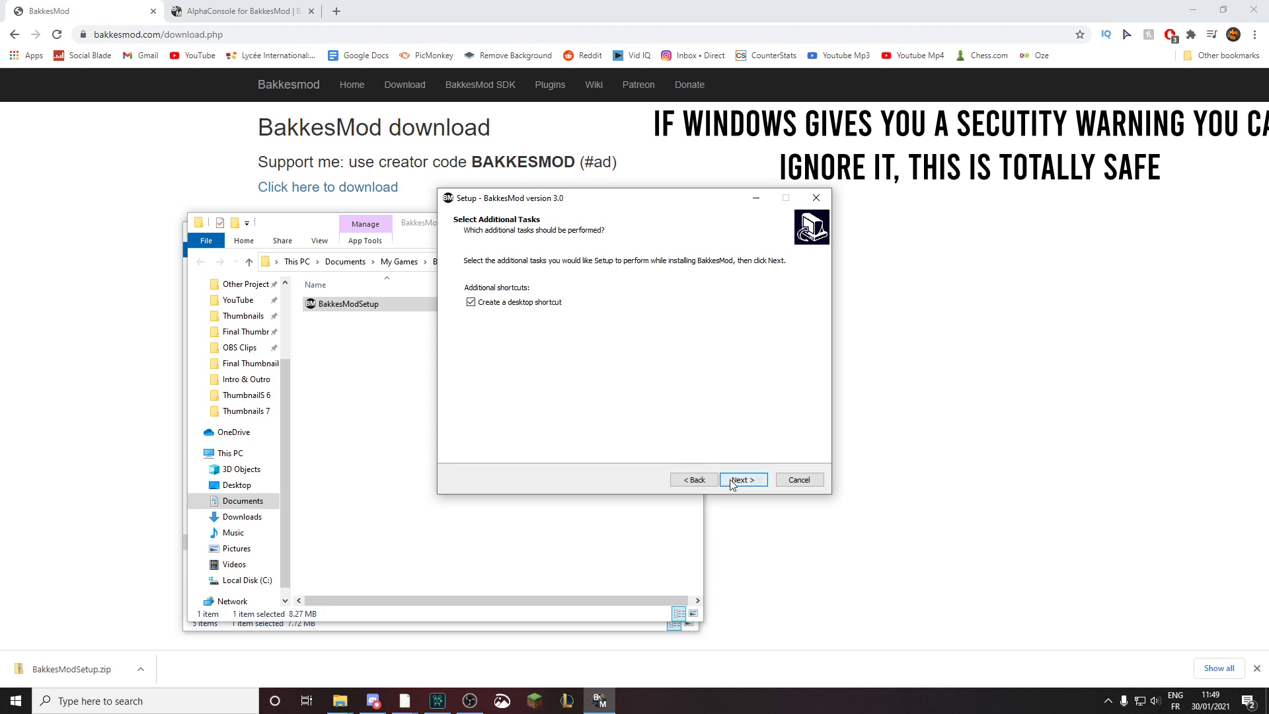
{"action": "left_click", "coordinate": [740, 483]}
{"action": "left_click", "coordinate": [750, 482]}
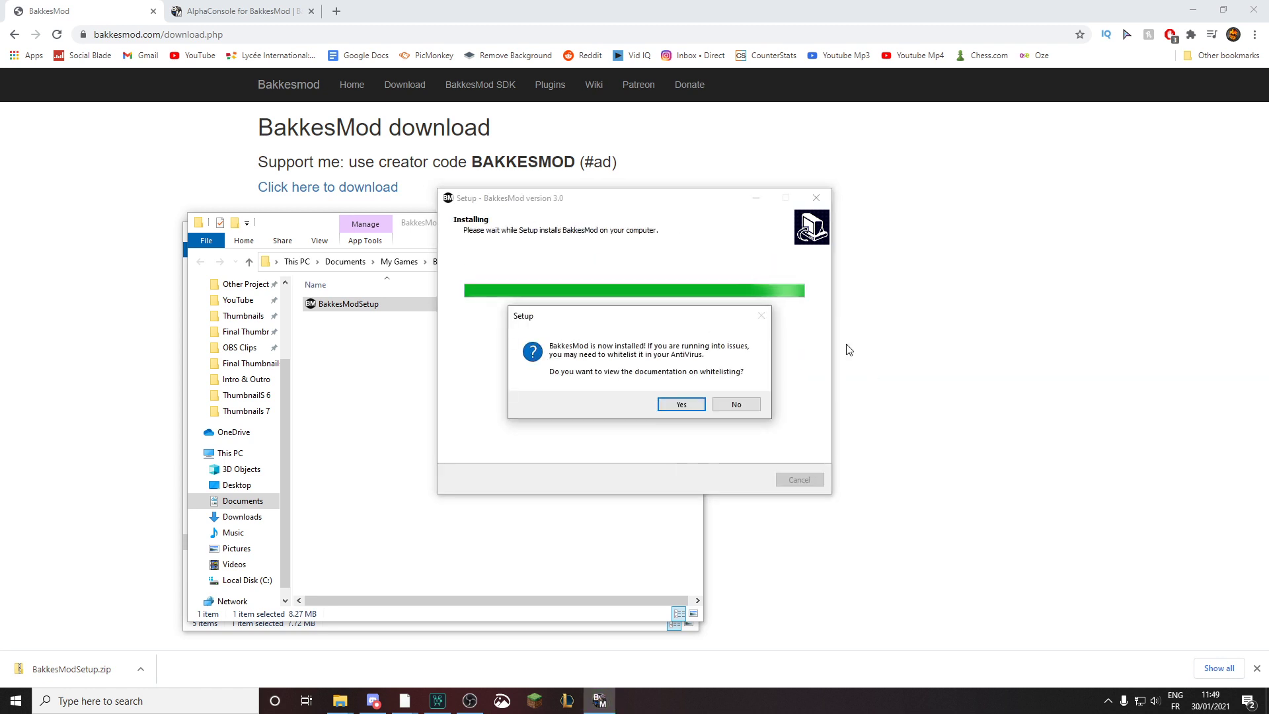
- Dismiss the installation-finished prompt and accept the BakkesMod compatibility update
{"action": "left_click", "coordinate": [667, 399]}
{"action": "left_click_drag", "start_coordinate": [626, 300], "coordinate": [669, 323]}
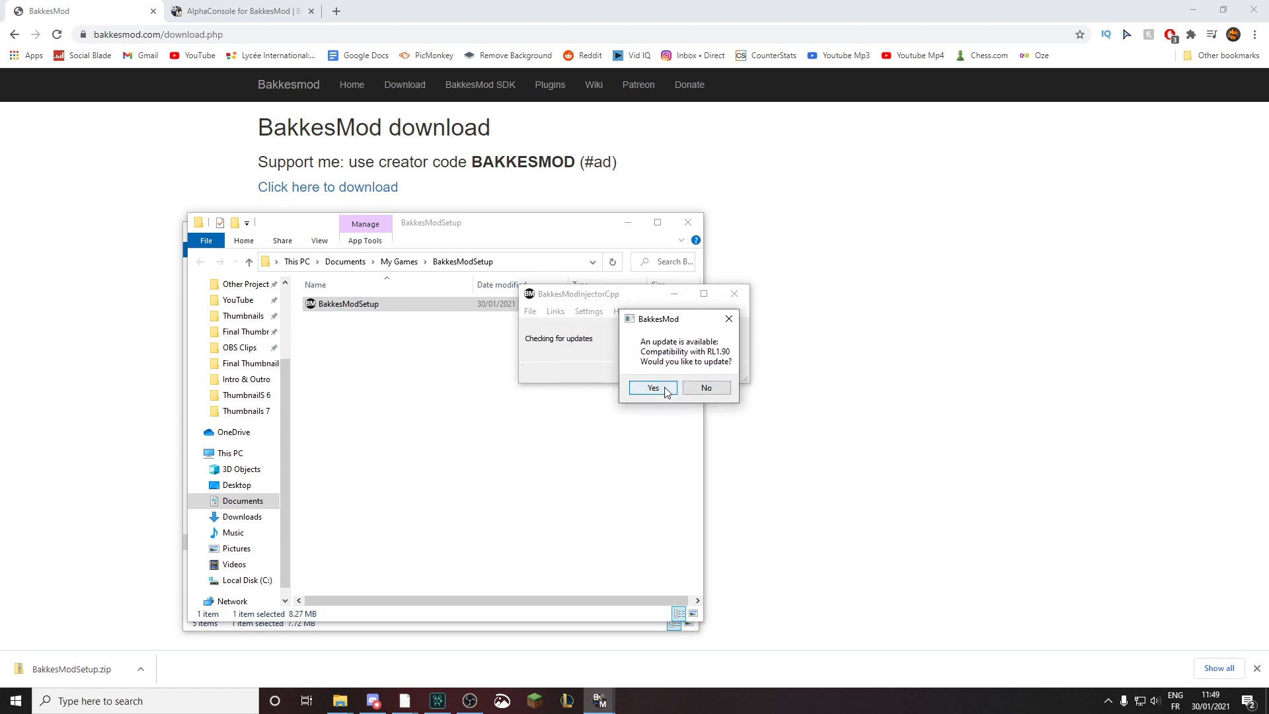
{"action": "left_click", "coordinate": [653, 388]}
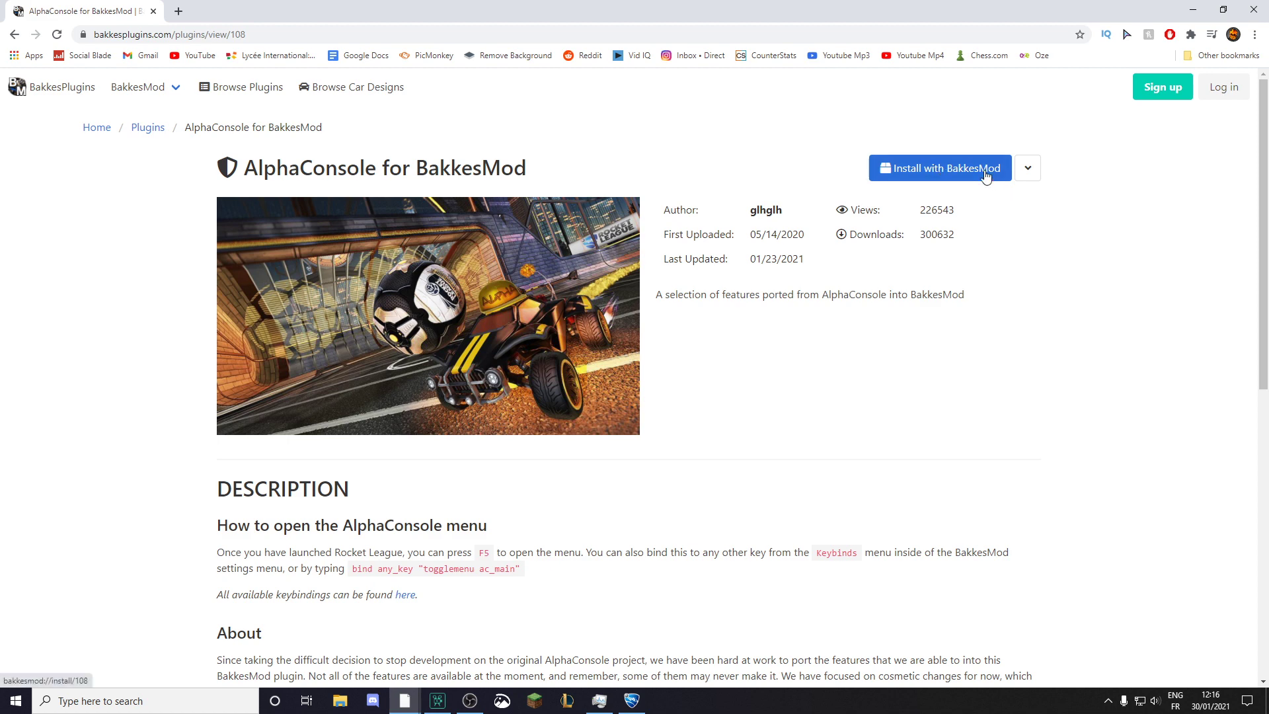
- Install AlphaConsole with BakkesMod, letting Chrome open the plugin installer
{"action": "left_click", "coordinate": [958, 170]}
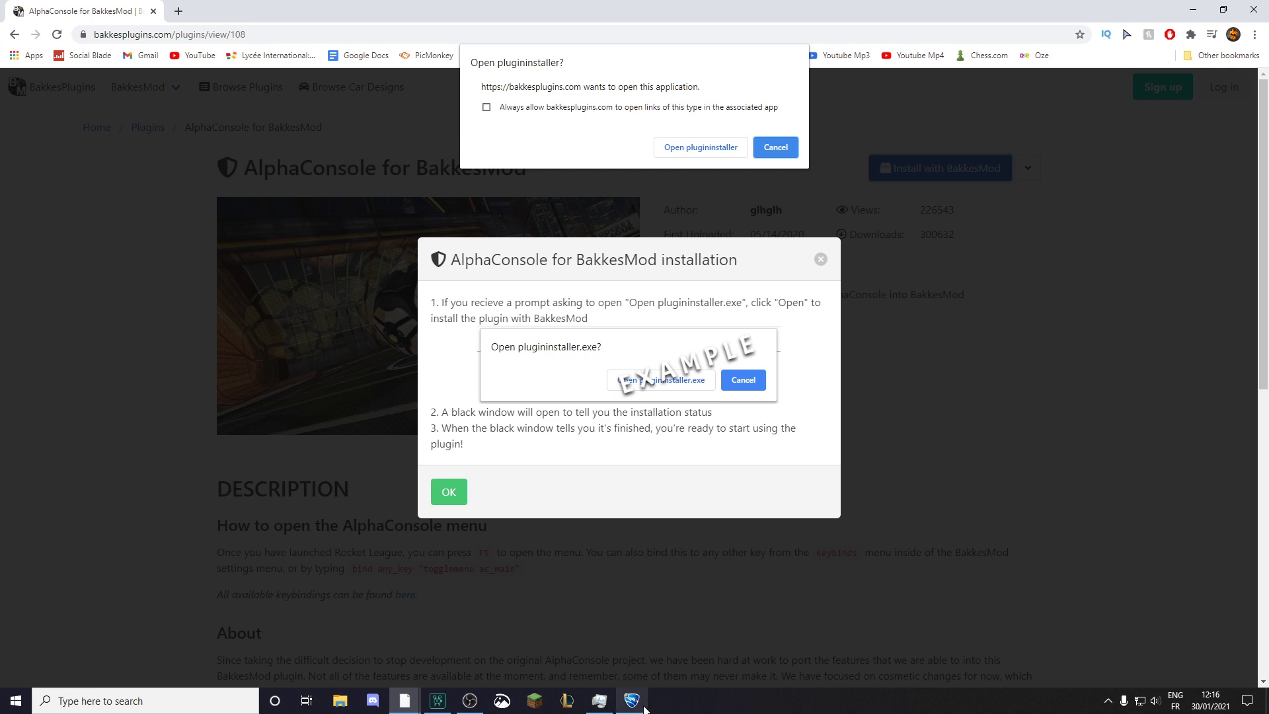
{"action": "left_click", "coordinate": [695, 153]}
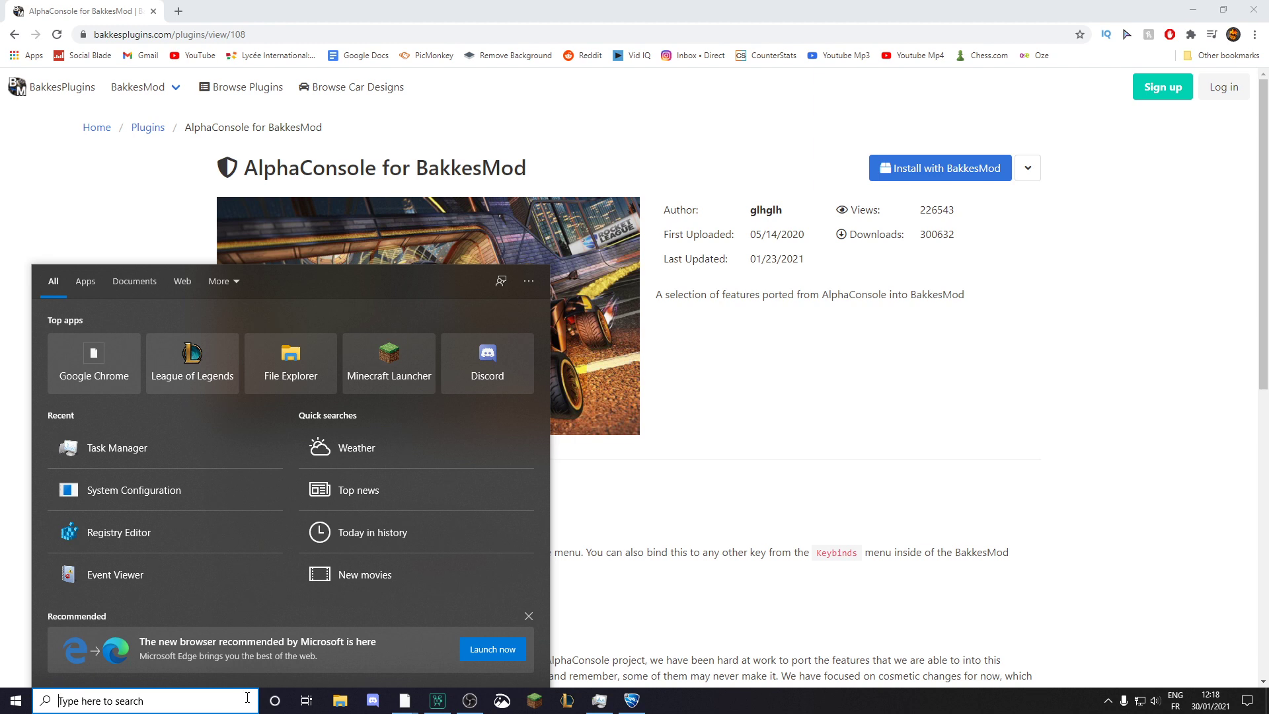
- Go to %appdata% Roaming and open bakkesmod > bakkesmod > data > acplugin
{"action": "type", "text": "%appdataé"}
{"action": "key", "text": "BackSpace"}
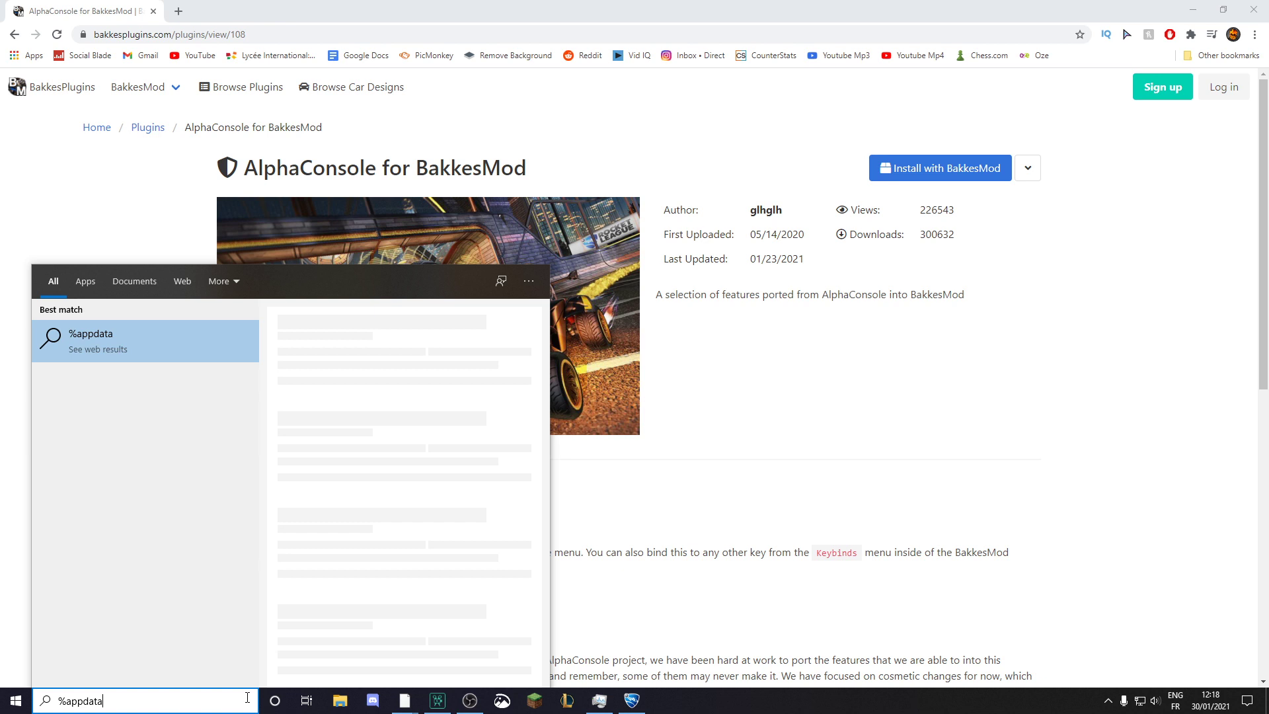
{"action": "type", "text": "%"}
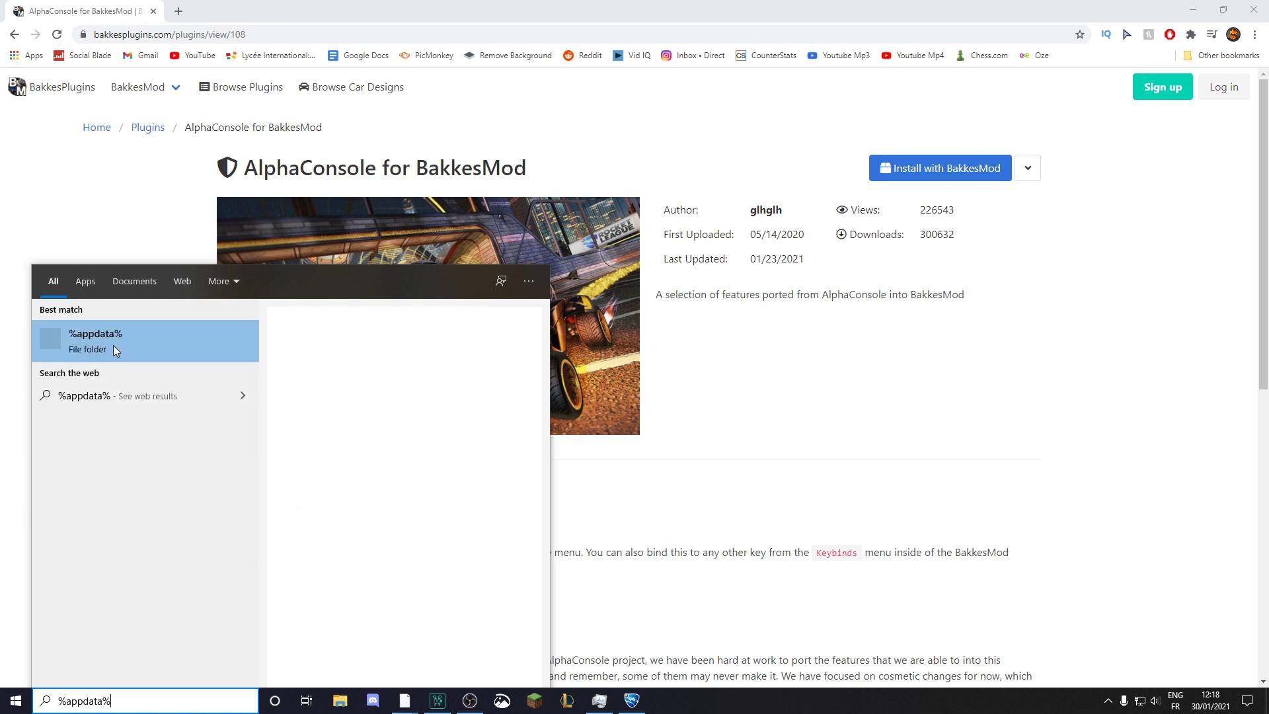
{"action": "left_click", "coordinate": [141, 357]}
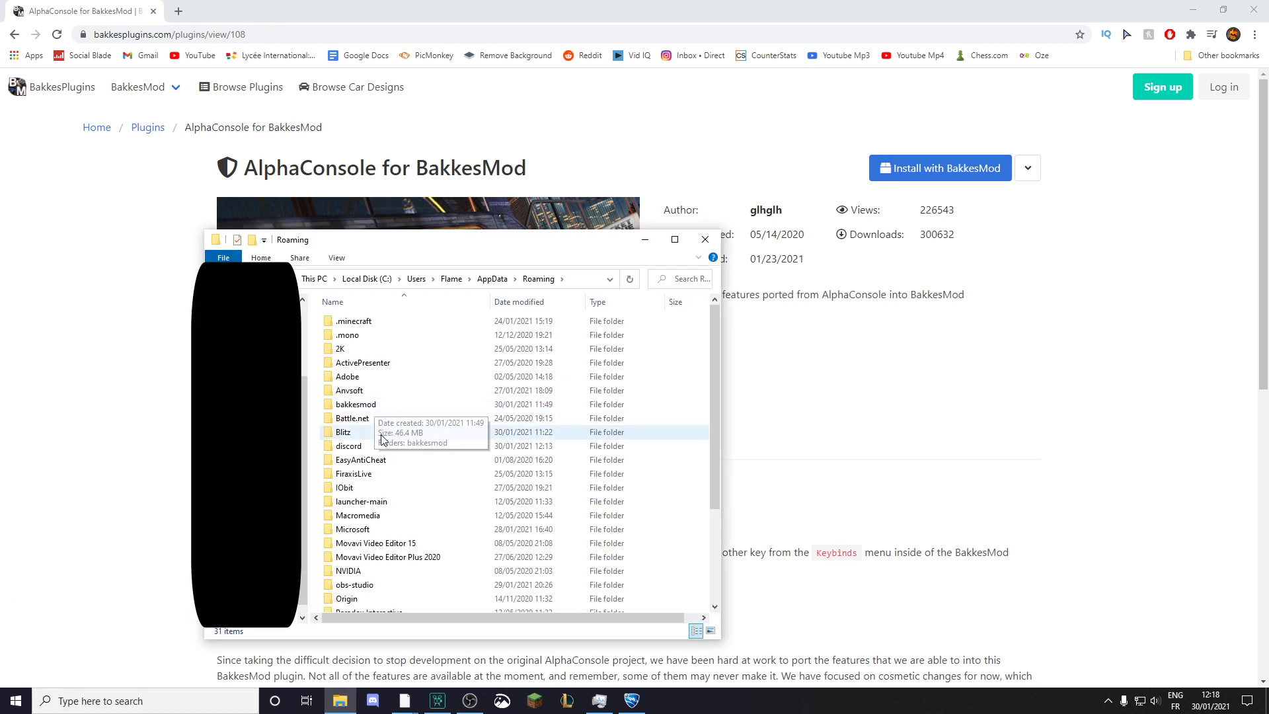
{"action": "double_click", "coordinate": [370, 407]}
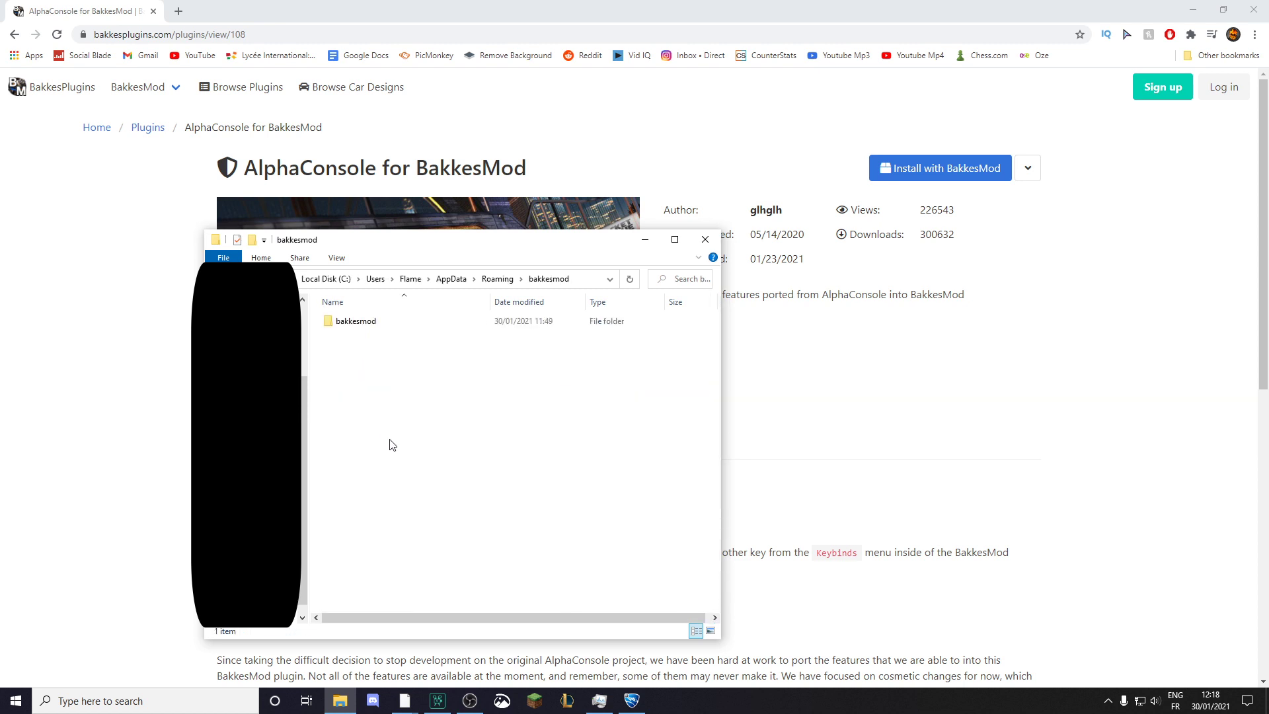
{"action": "double_click", "coordinate": [363, 322]}
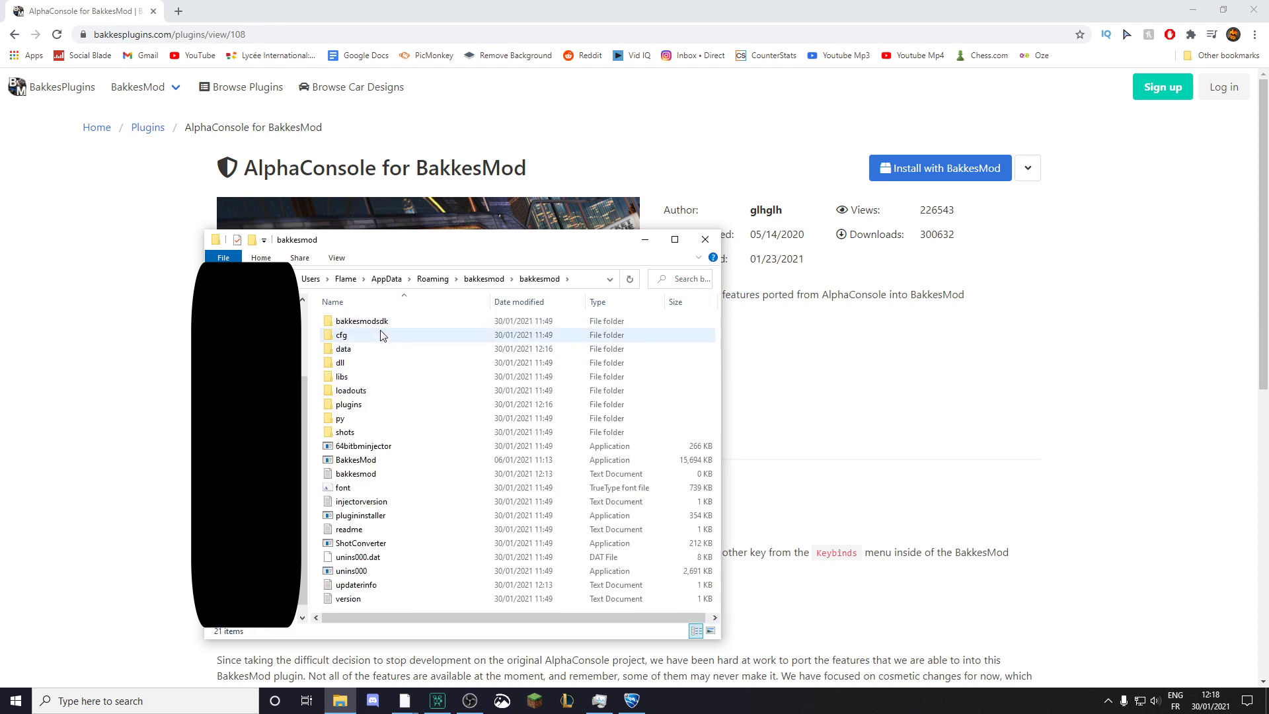
{"action": "double_click", "coordinate": [377, 349]}
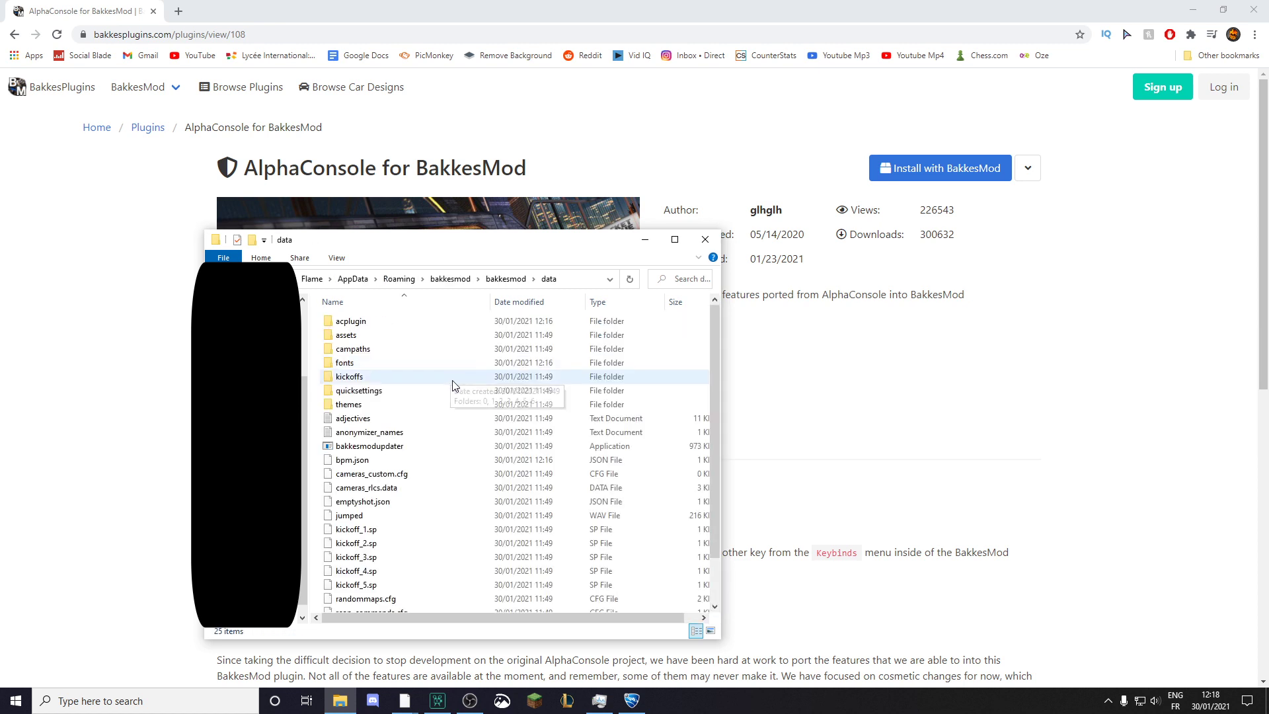
{"action": "double_click", "coordinate": [373, 322]}
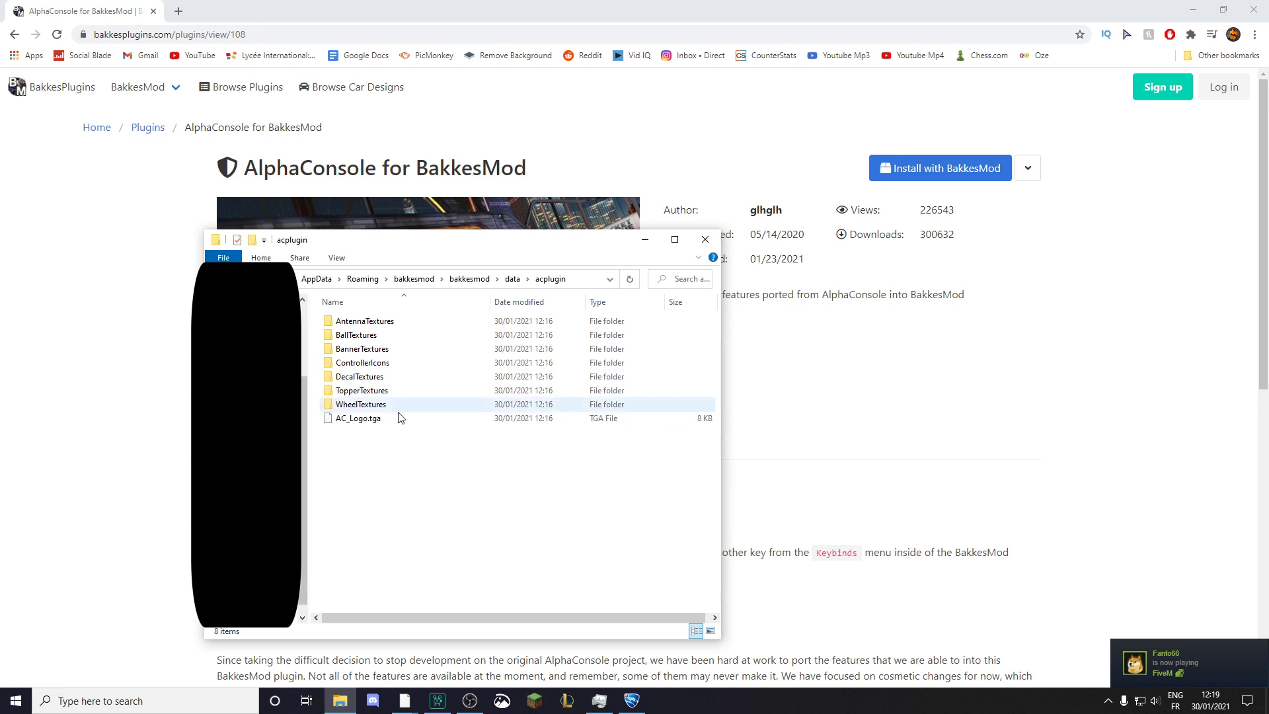
- Paste the Logo grim 3 image into acplugin and start renaming it EpicAvatar
{"action": "right_click", "coordinate": [416, 457]}
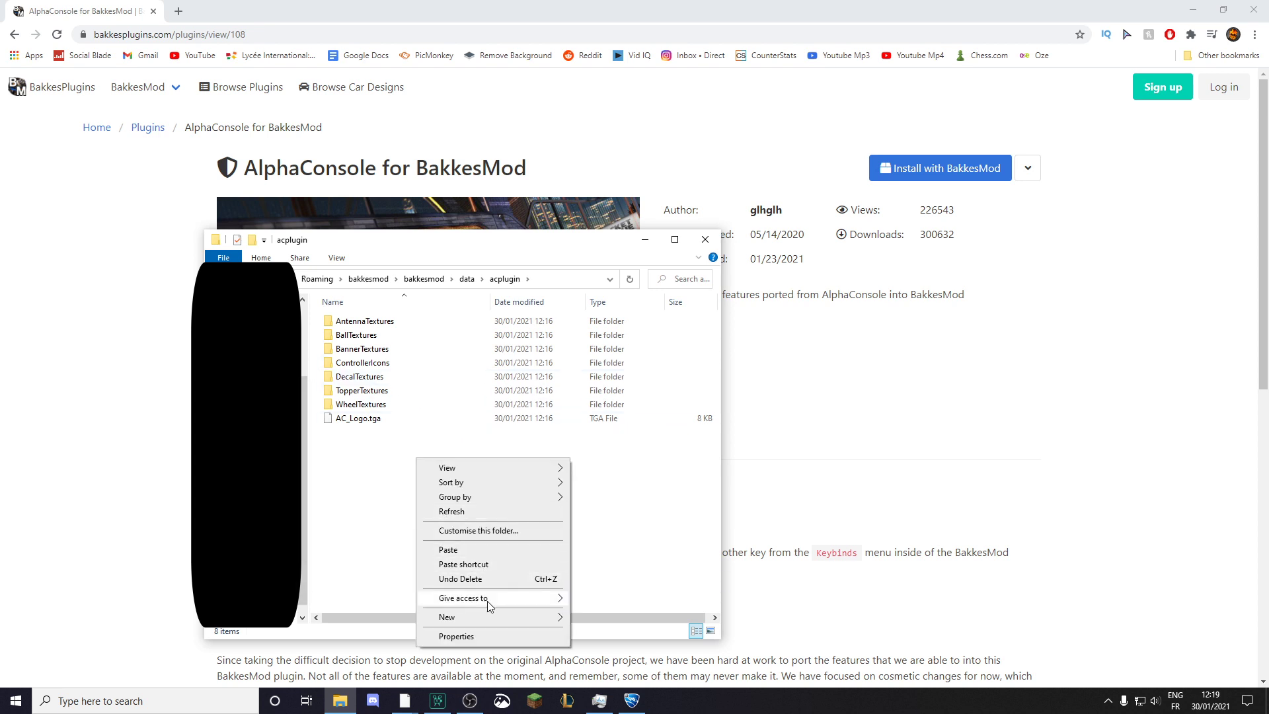
{"action": "left_click", "coordinate": [486, 553]}
{"action": "right_click", "coordinate": [420, 438]}
{"action": "right_click", "coordinate": [375, 474]}
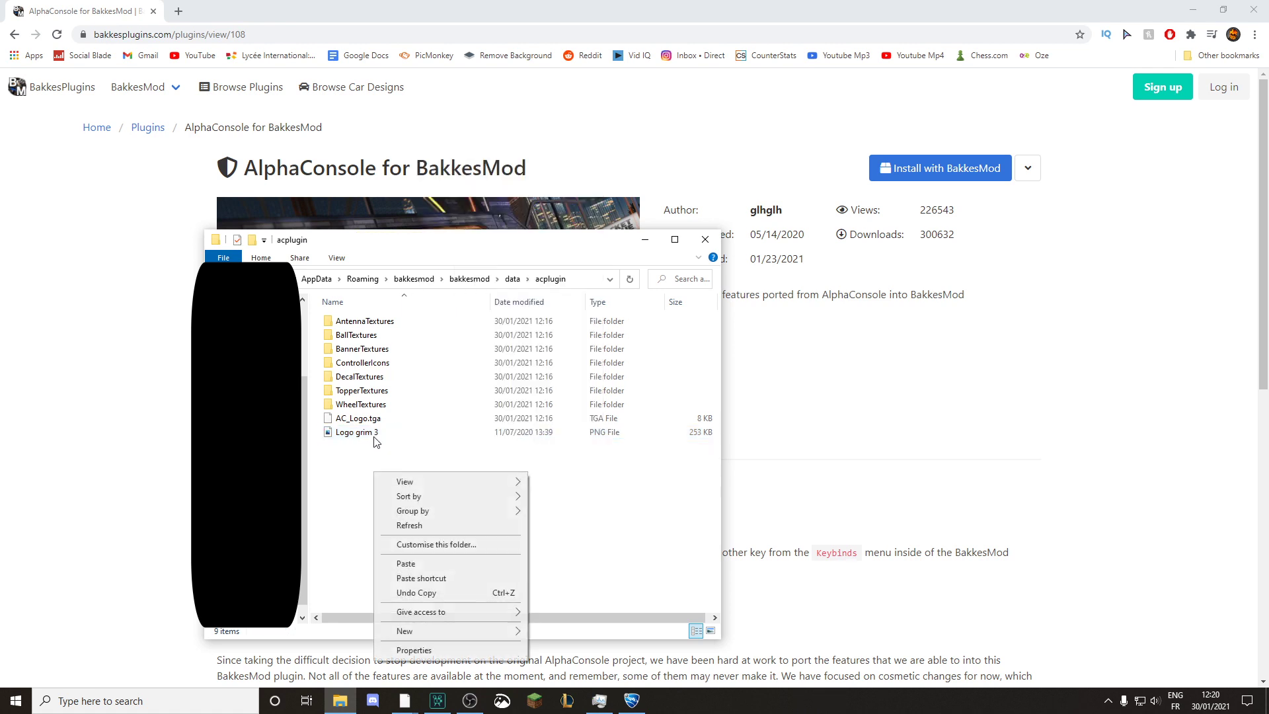
{"action": "right_click", "coordinate": [375, 434]}
{"action": "left_click", "coordinate": [418, 400]}
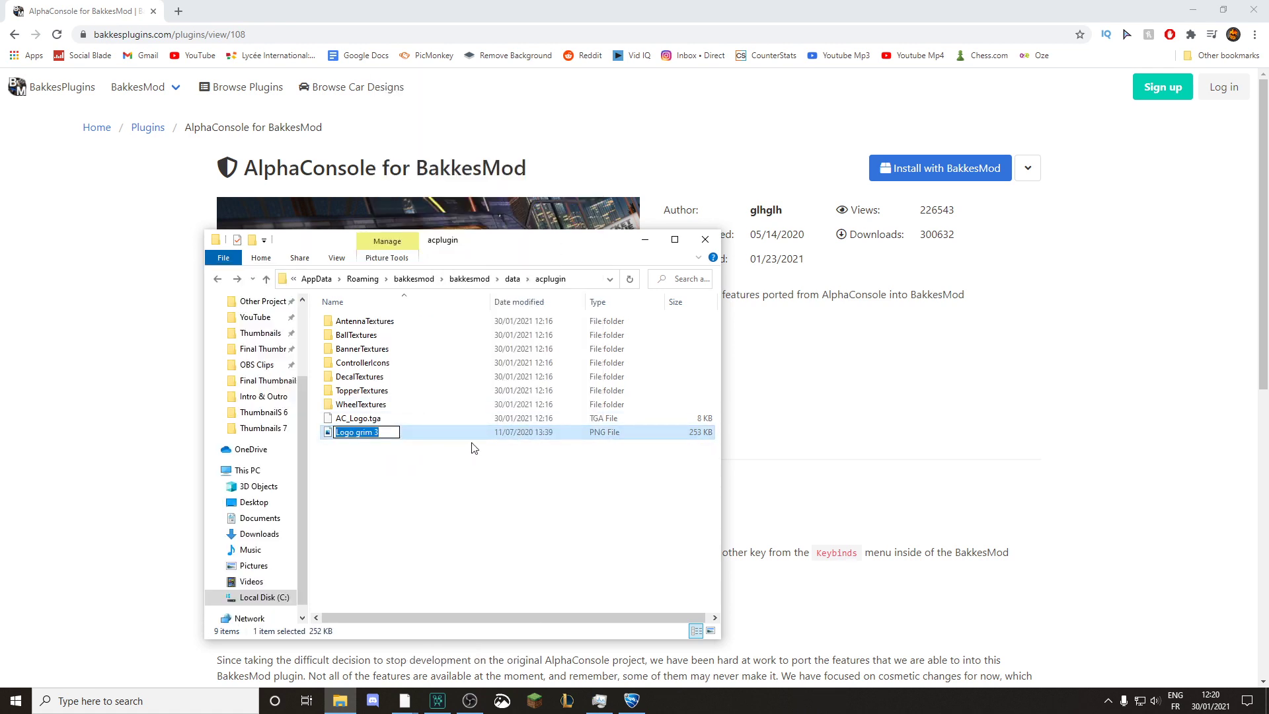
{"action": "type", "text": "EpicAvatar"}
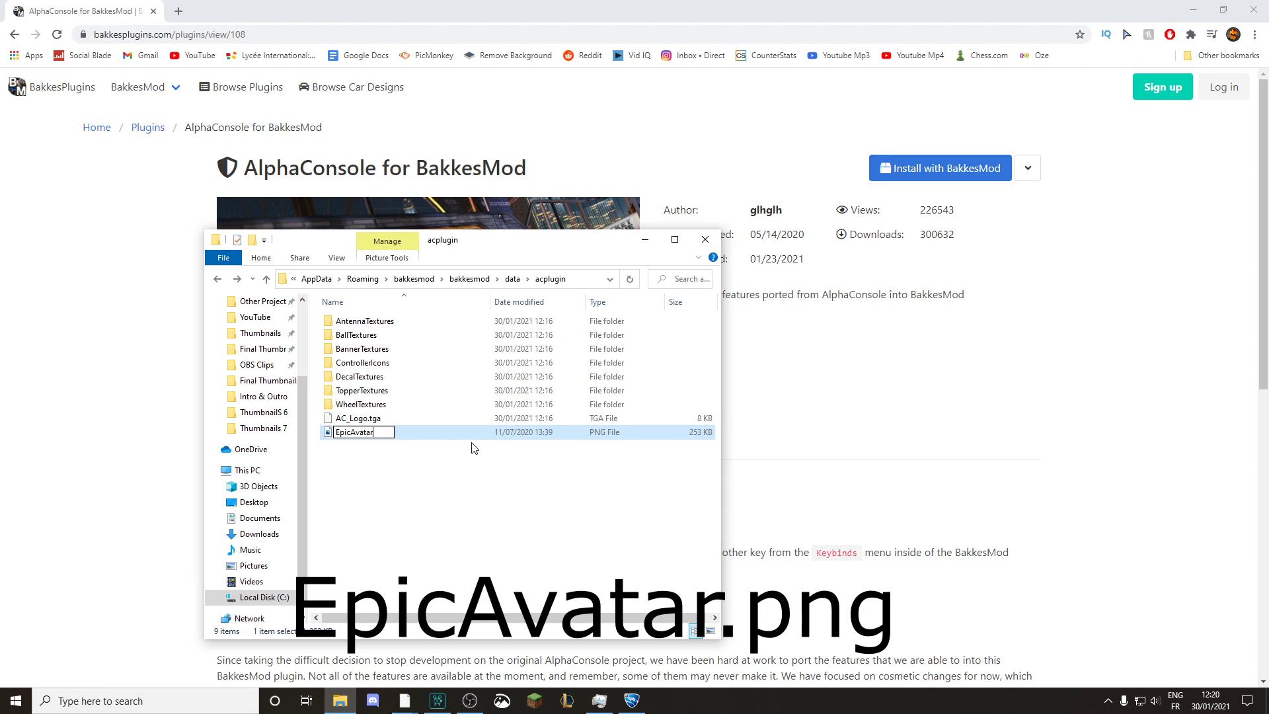
- Finish naming the file EpicAvatar.png, then open and close AlphaConsole's settings in Rocket League
{"action": "type", "text": ".png"}
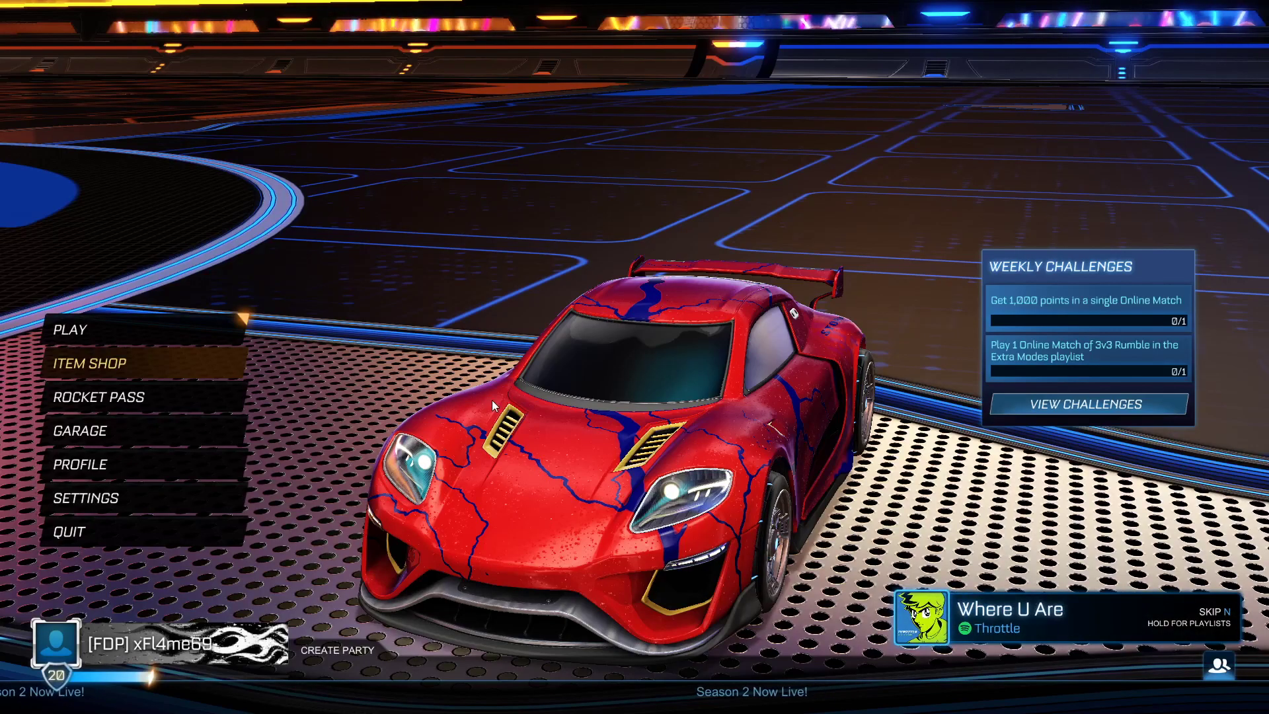
{"action": "key", "text": "F5"}
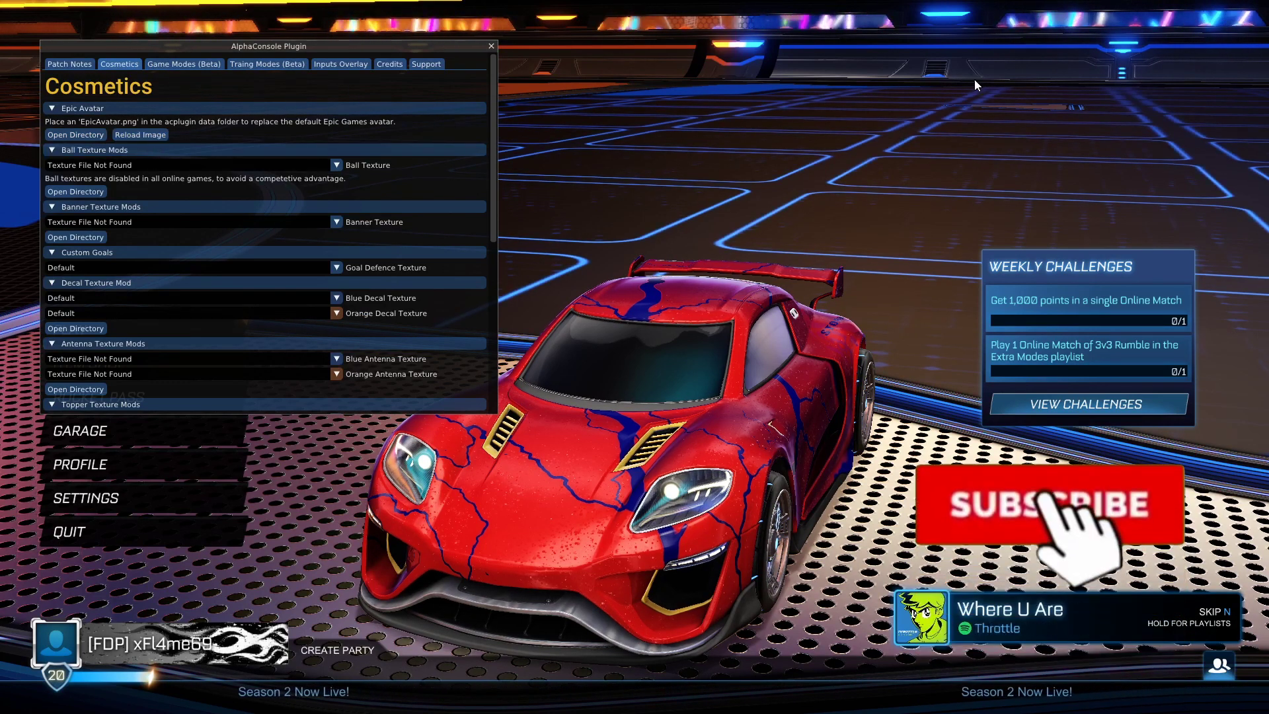
{"action": "key", "text": "F5"}
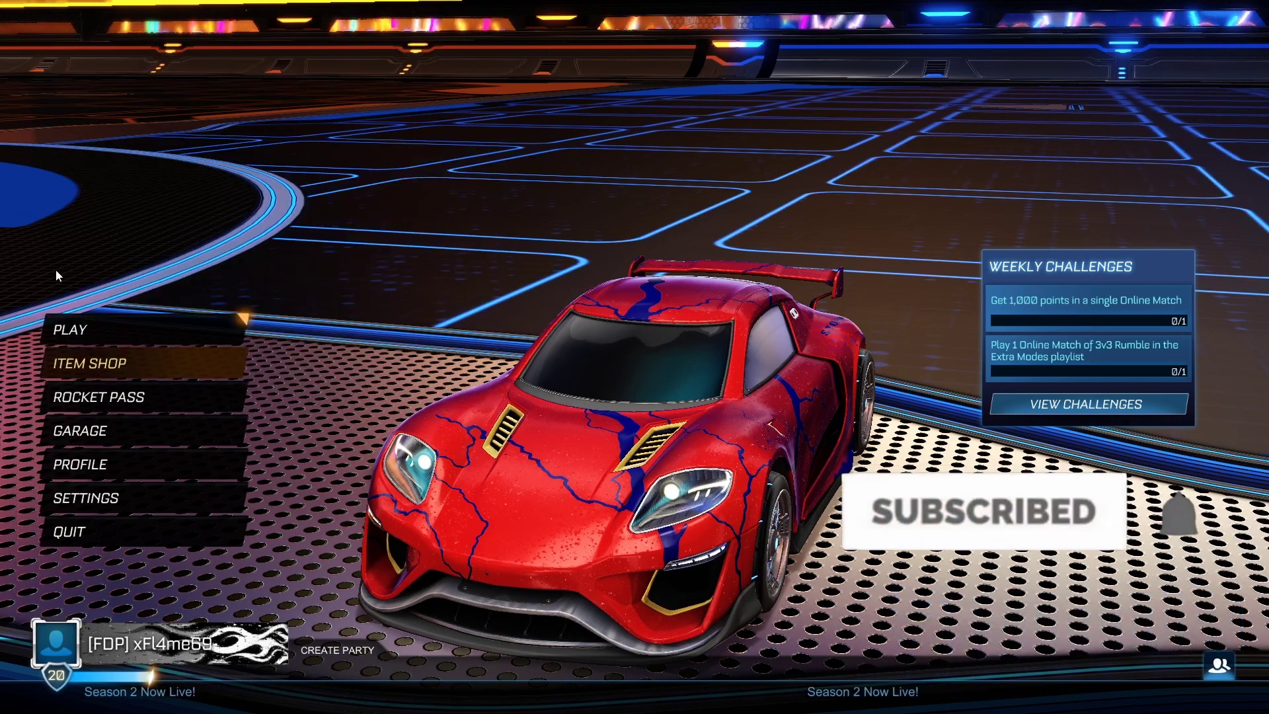
- Choose Play > Training and start a Free Play session
{"action": "left_click", "coordinate": [218, 330]}
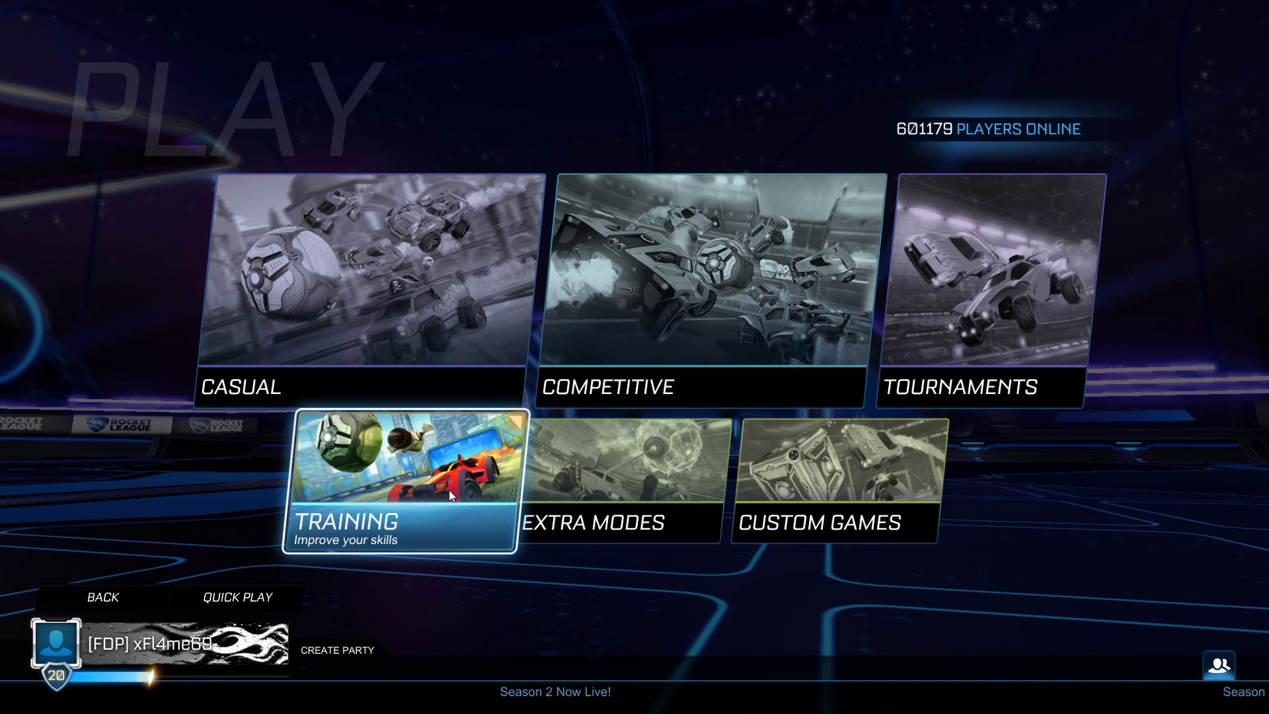
{"action": "left_click", "coordinate": [449, 490]}
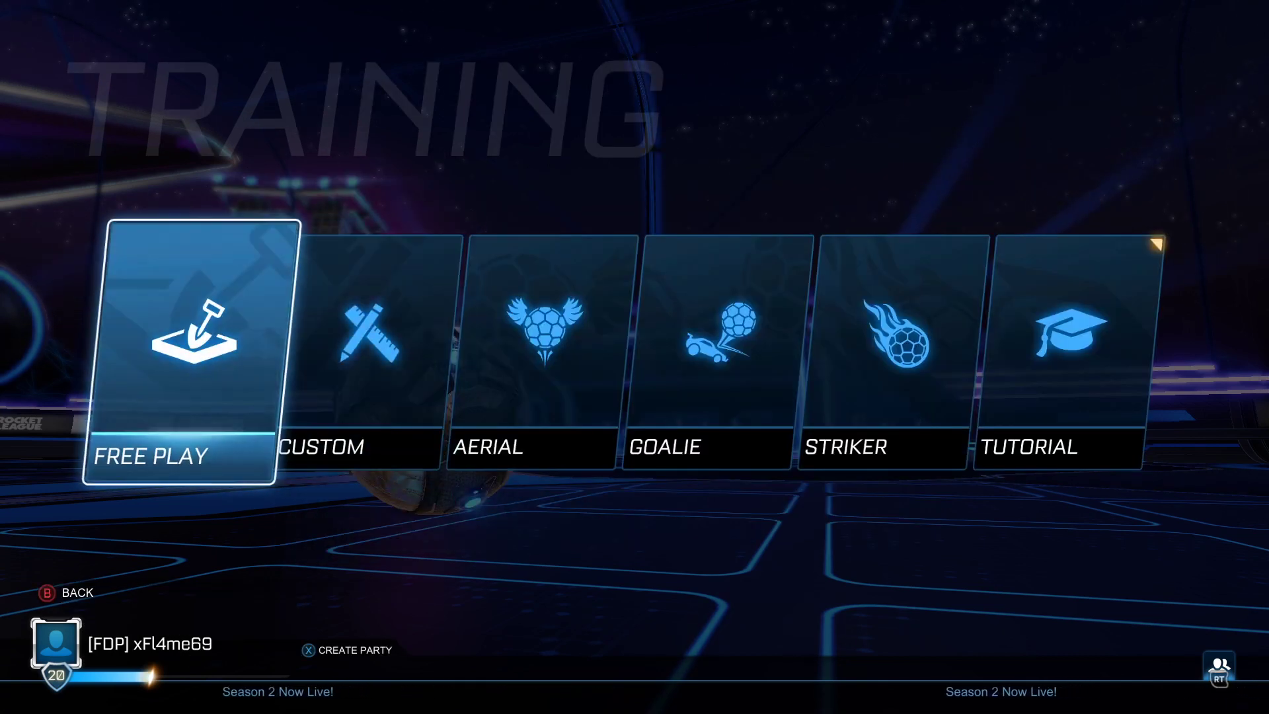
{"action": "key", "text": "Return"}
{"action": "key", "text": "Return"}
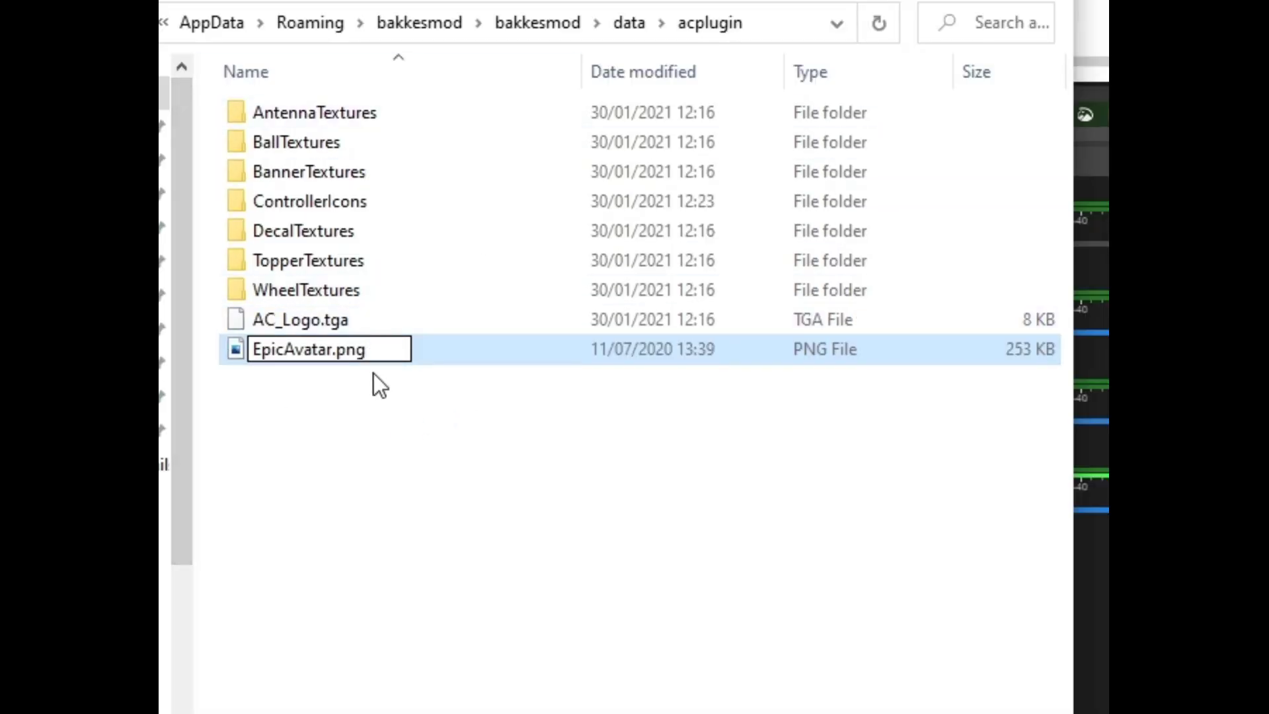
- Remove the duplicate .png so the file name reads EpicAvatar
{"action": "key", "text": "BackSpace"}
{"action": "key", "text": "BackSpace"}
{"action": "key", "text": "BackSpace"}
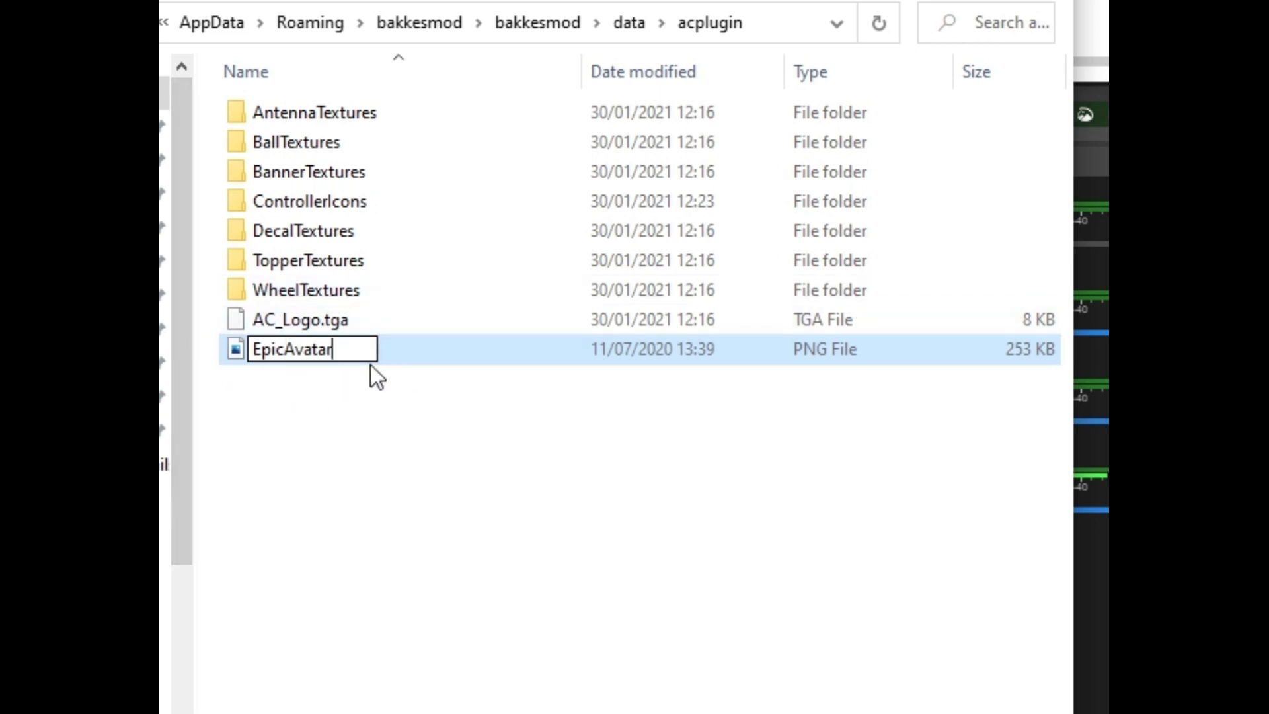
{"action": "key", "text": "Return"}
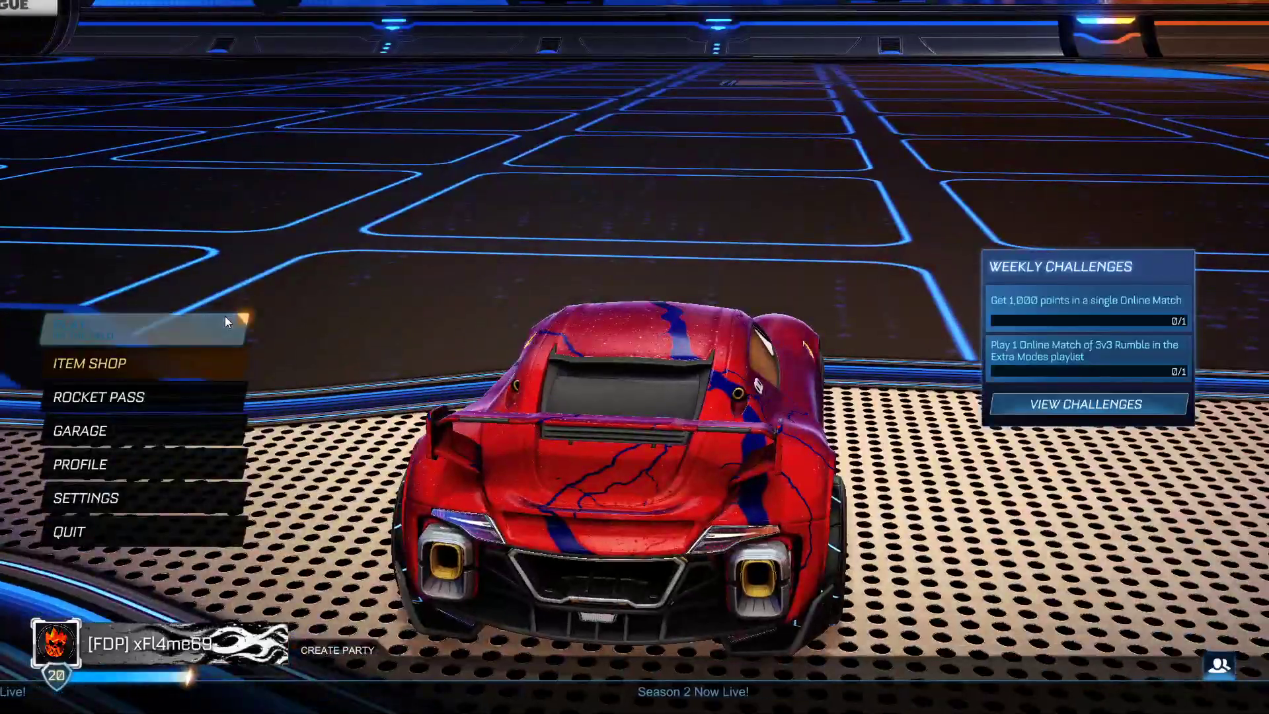
{"action": "left_click", "coordinate": [224, 318]}
{"action": "left_click", "coordinate": [383, 477]}
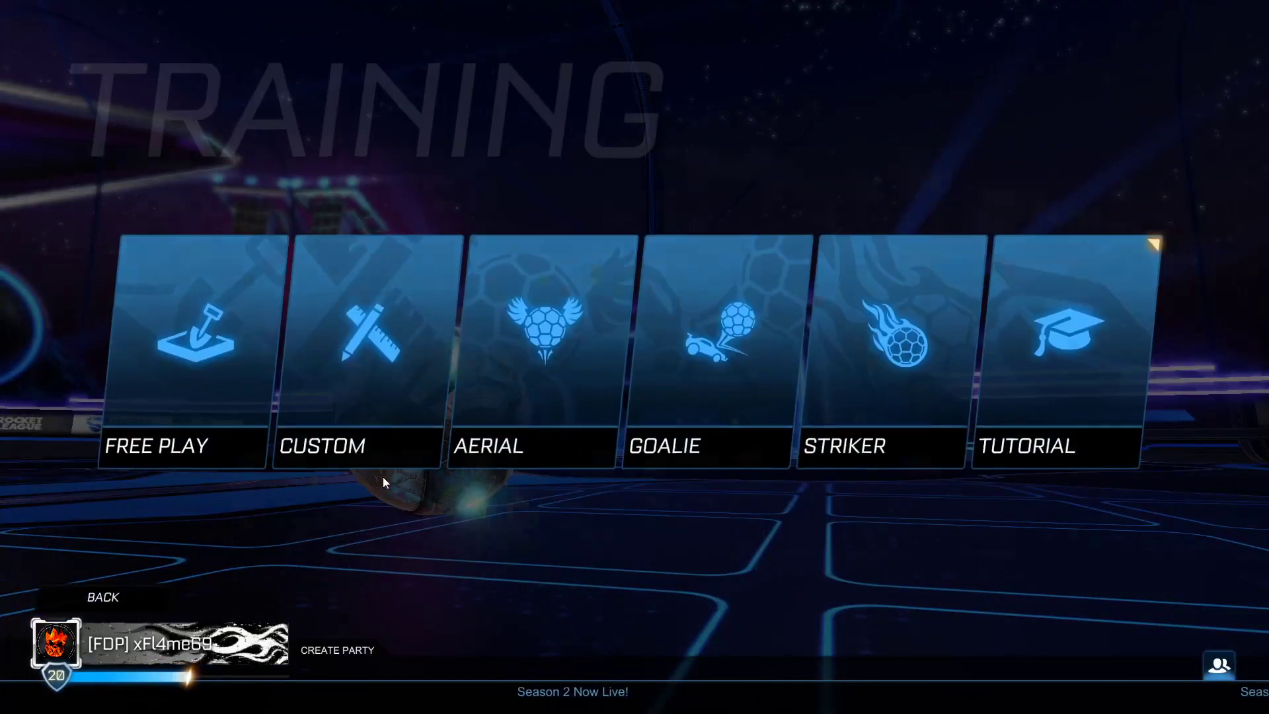
{"action": "left_click", "coordinate": [109, 608]}
{"action": "left_click", "coordinate": [102, 598]}
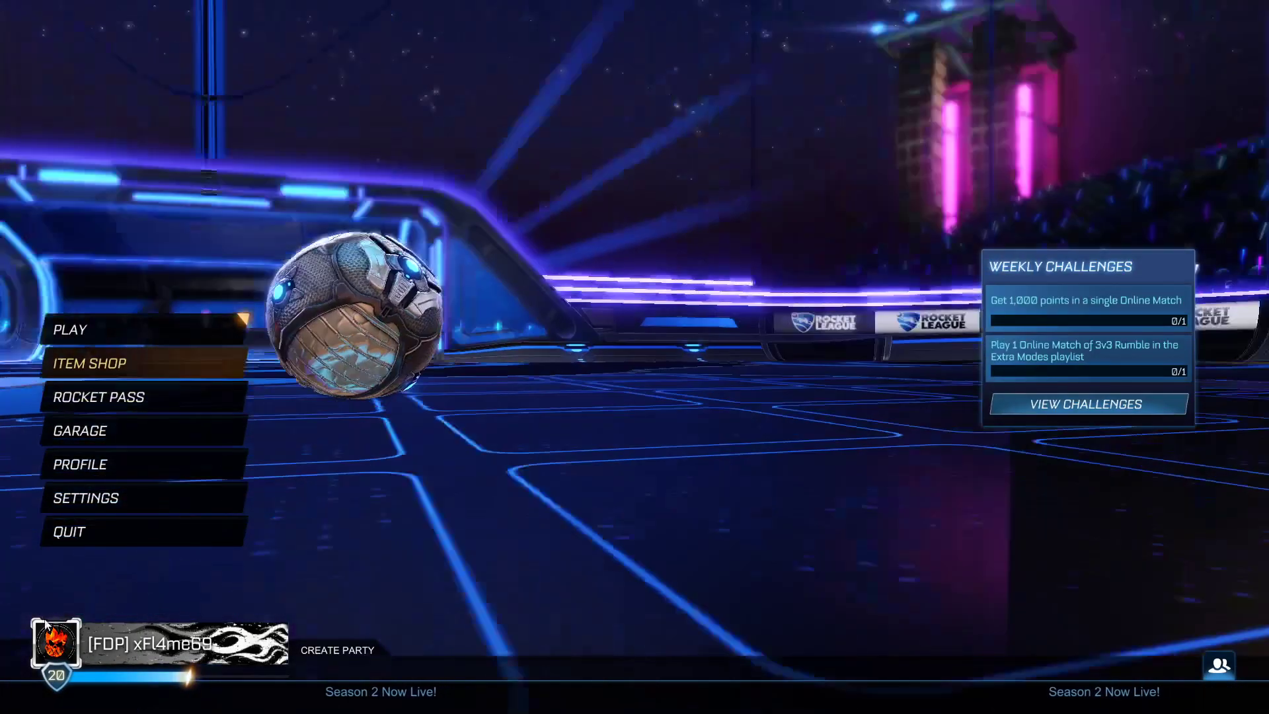